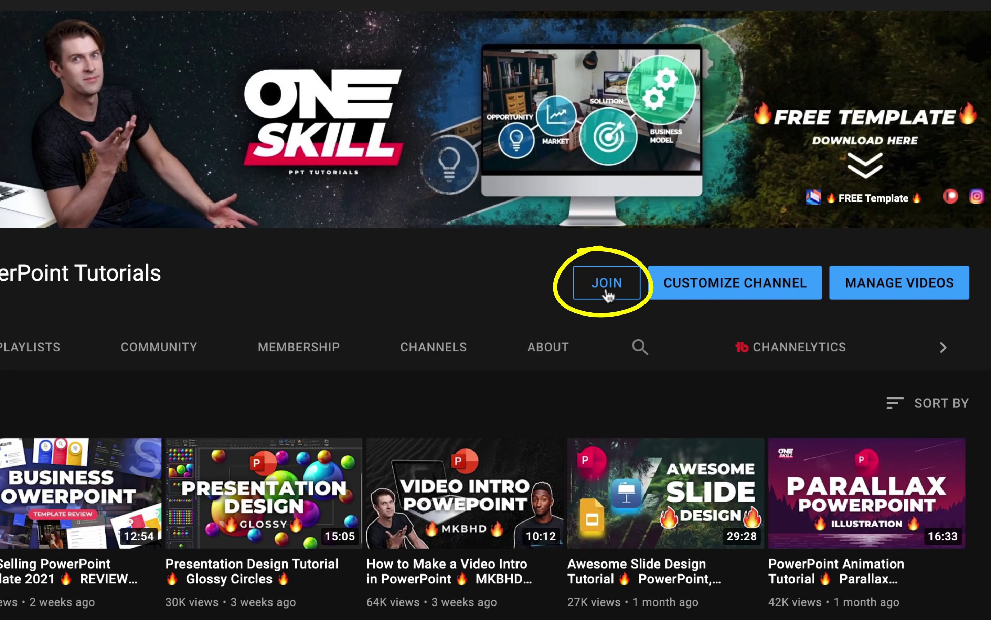
click(608, 294)
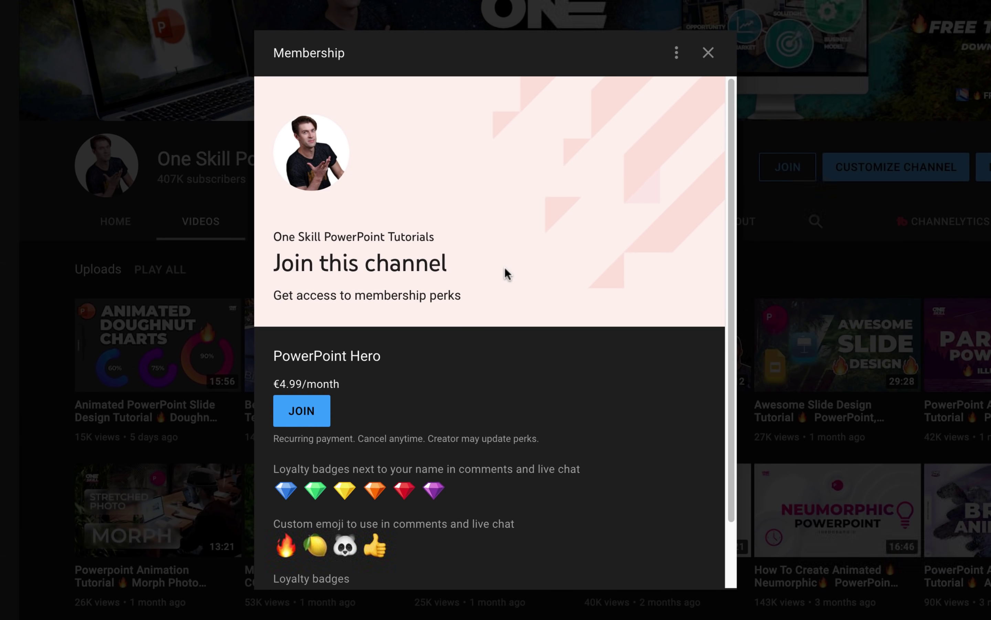
scroll(507, 273, down, 1)
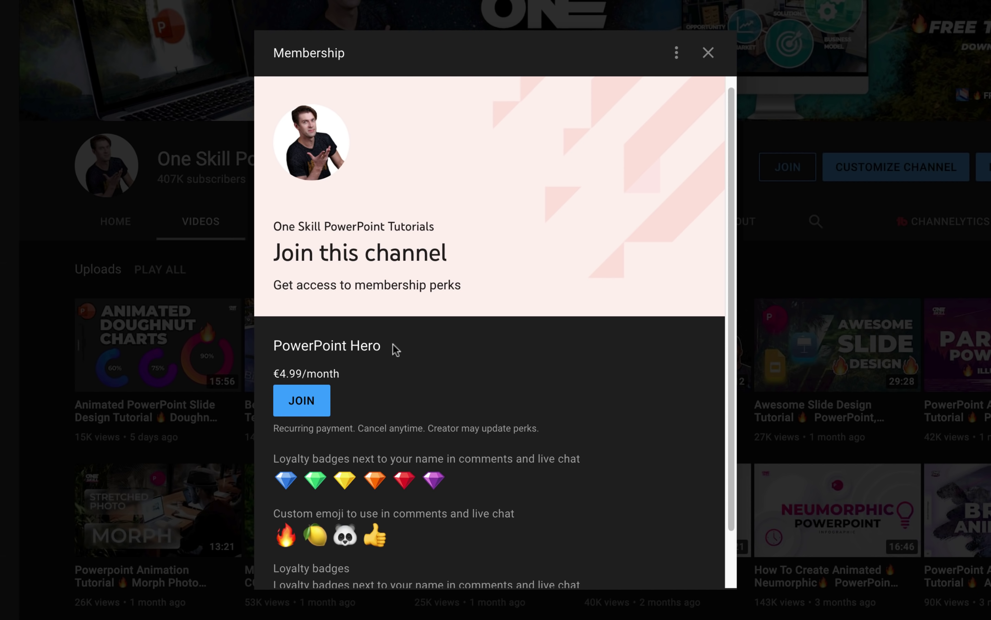
scroll(395, 349, down, 3)
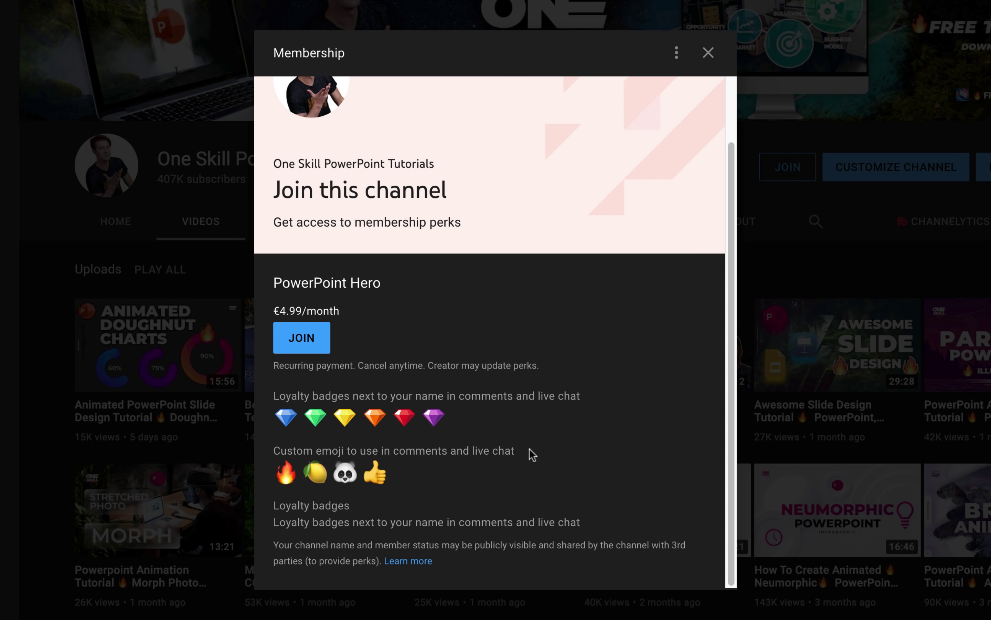
click(707, 61)
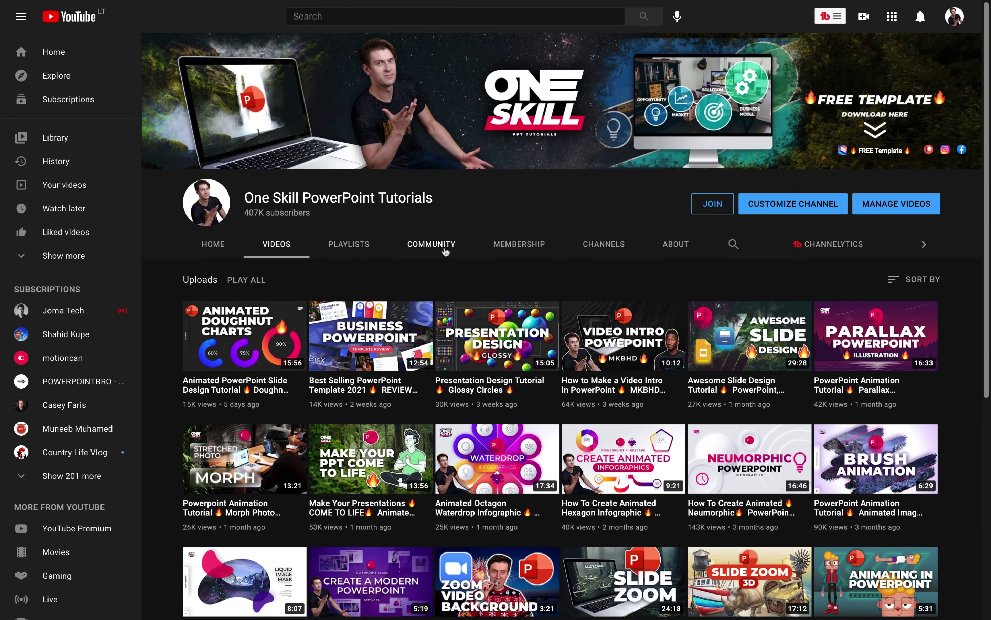
click(446, 251)
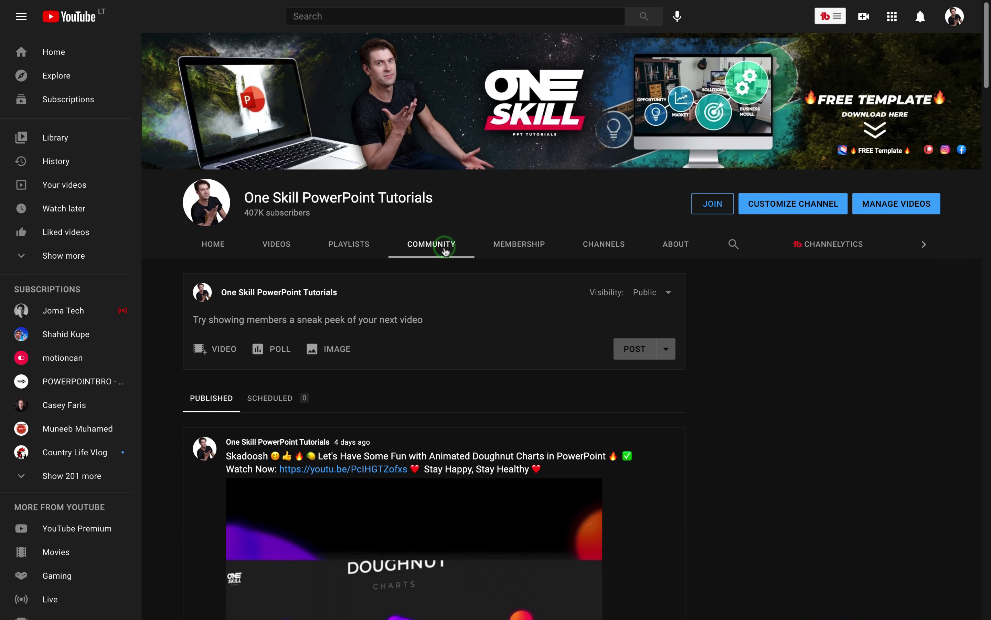
scroll(443, 328, down, 10)
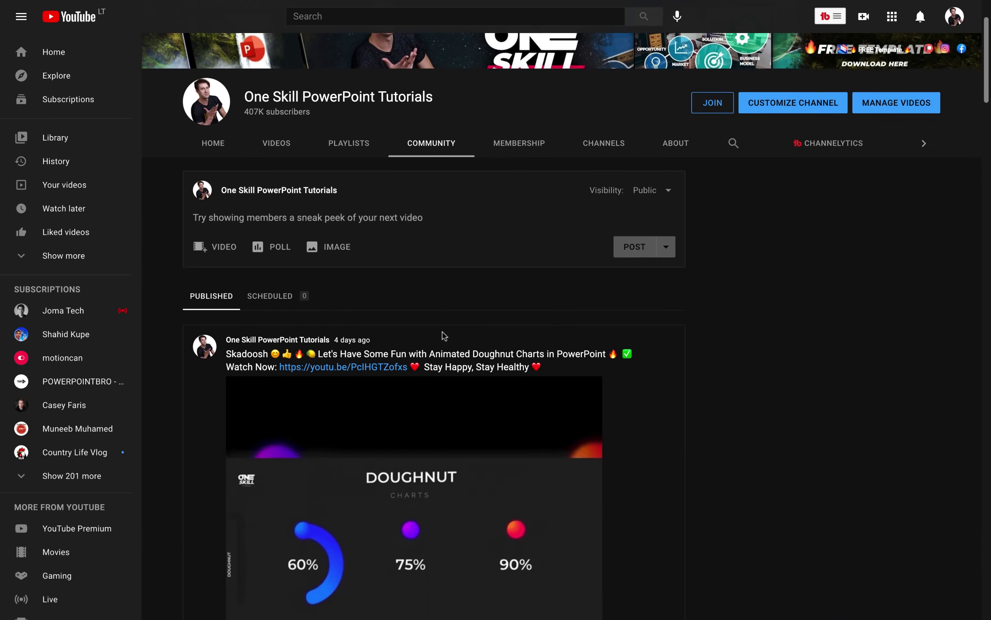
scroll(444, 336, down, 7)
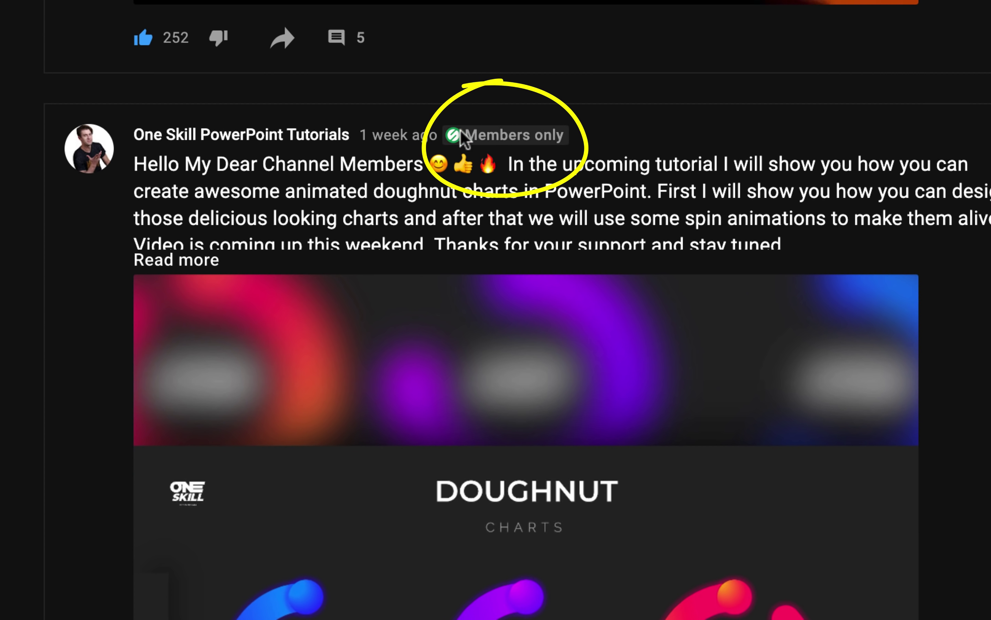
scroll(497, 402, down, 15)
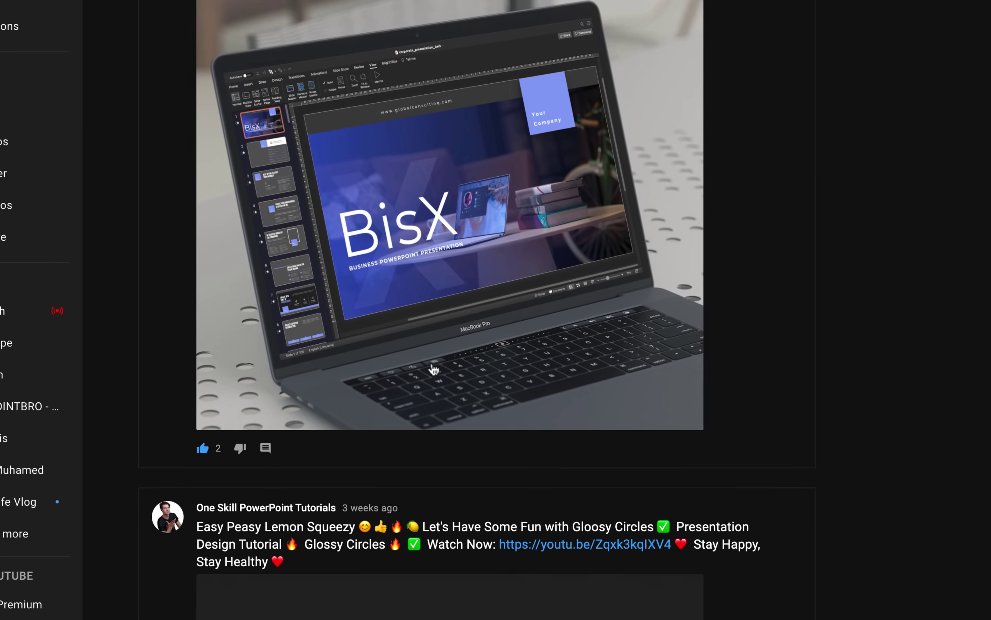
scroll(434, 368, down, 10)
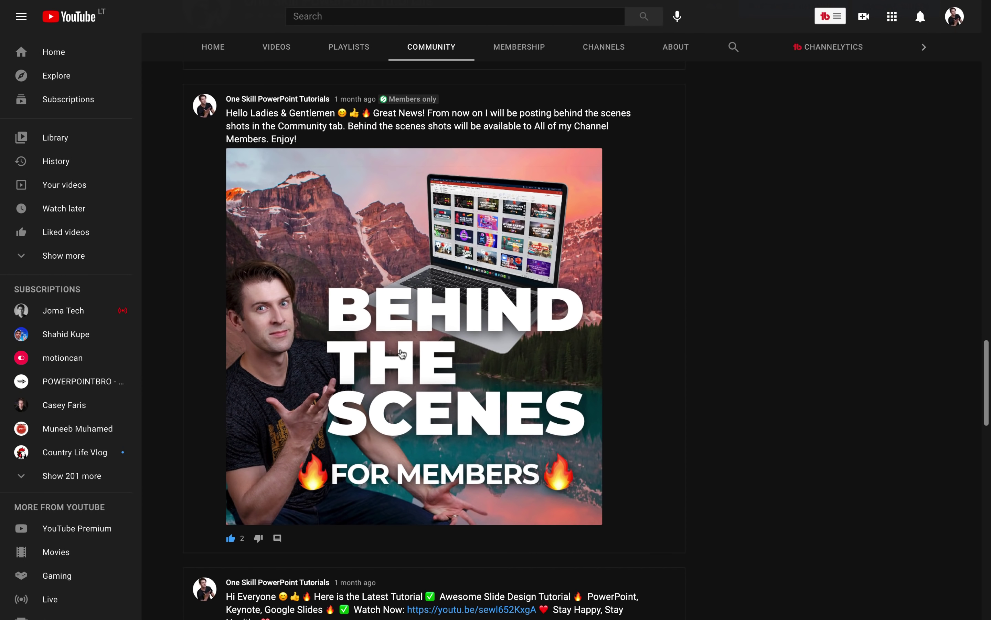
scroll(401, 353, up, 1)
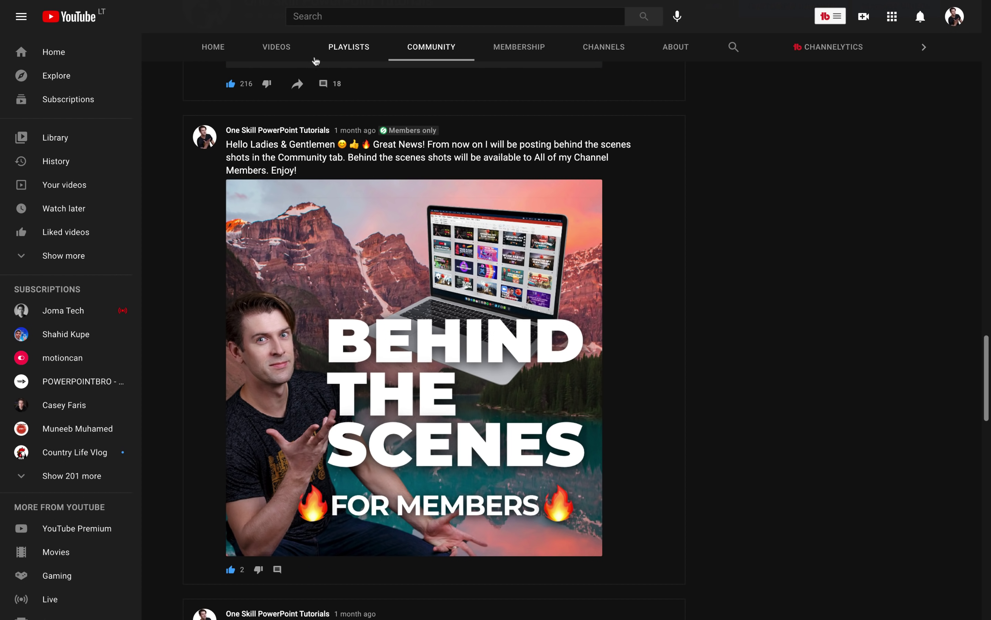
click(271, 48)
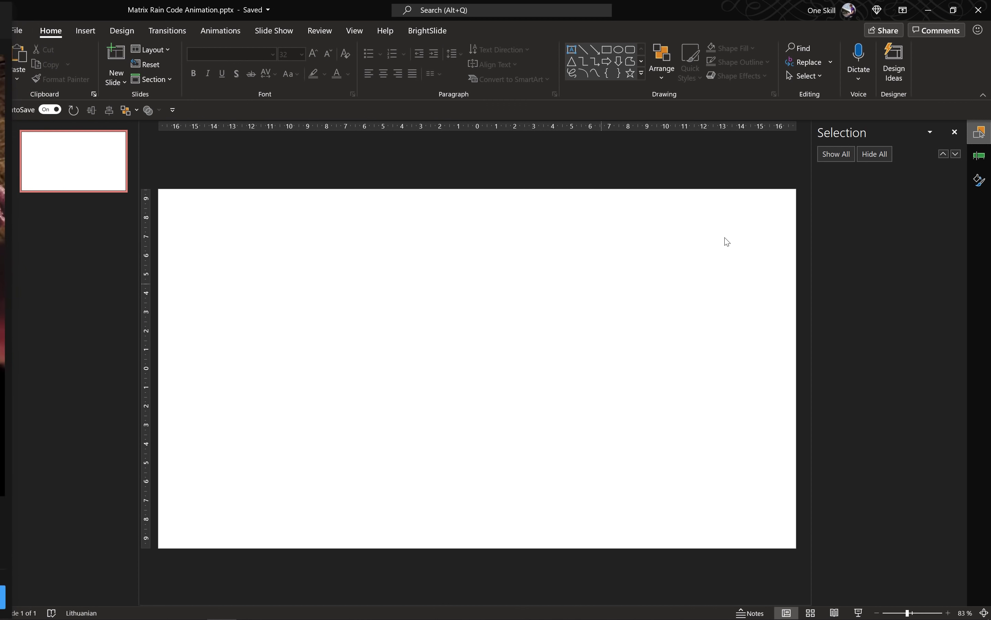
Step: Give the slide a solid black background fill in Format Background
click(982, 159)
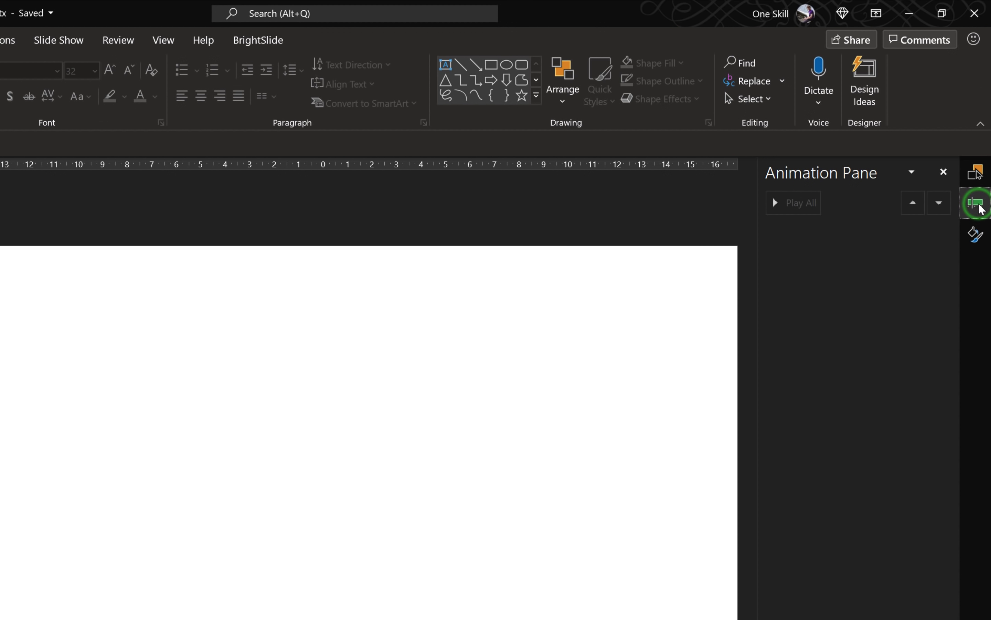
click(976, 234)
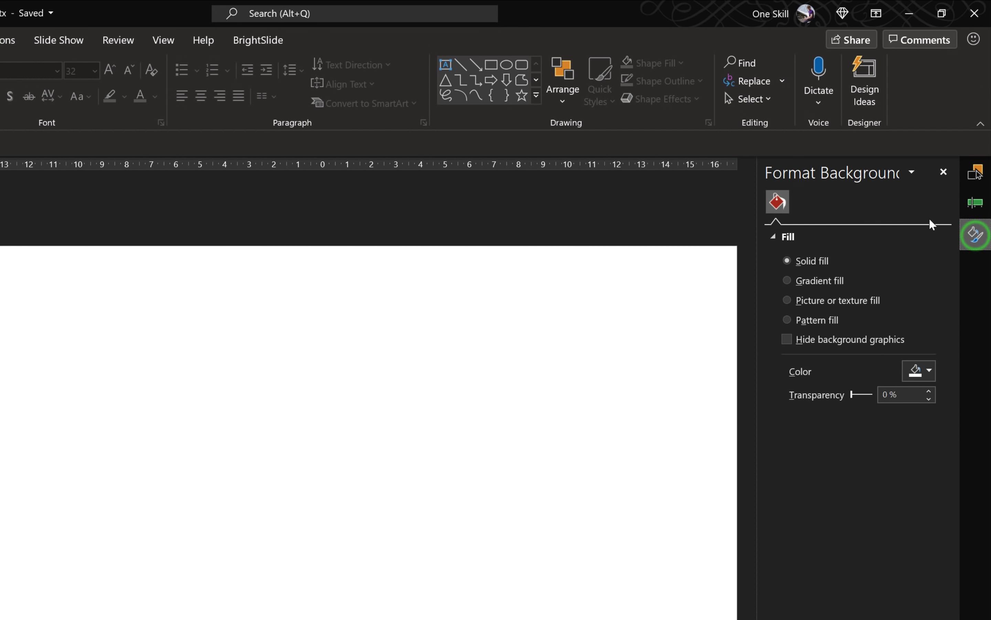
click(977, 175)
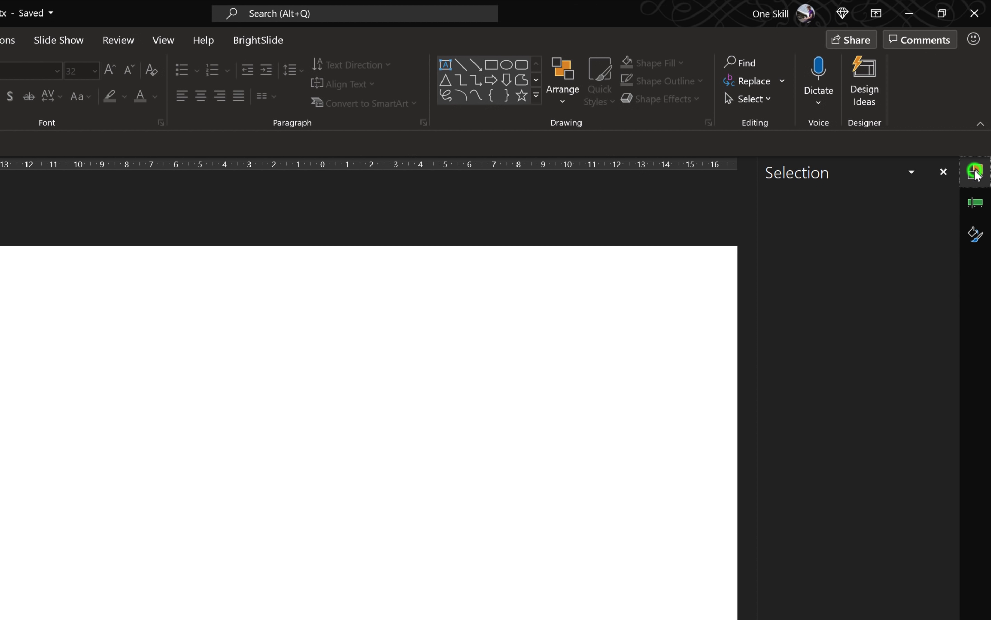
click(976, 235)
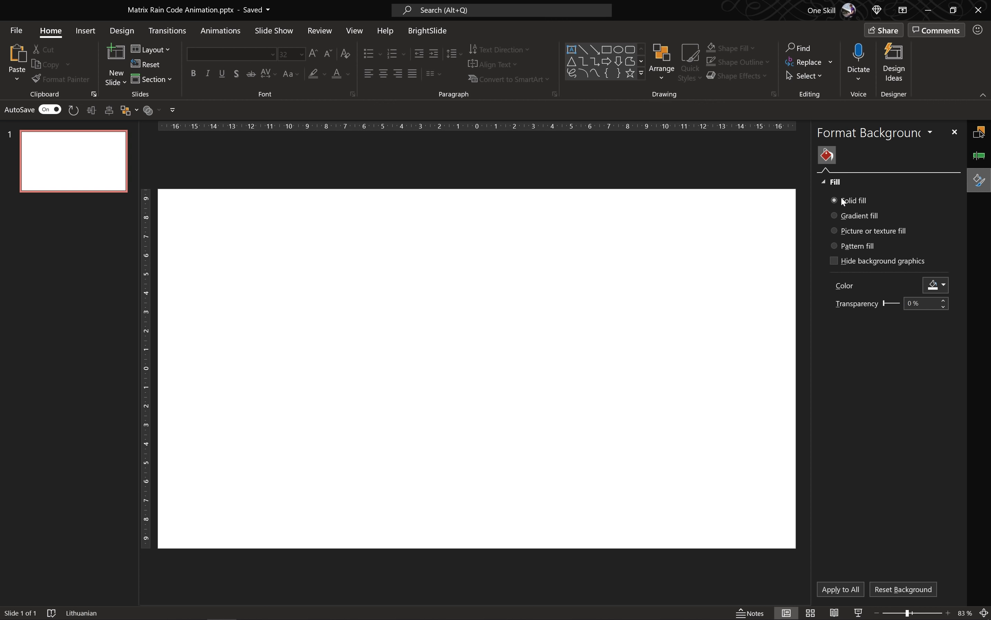
click(941, 289)
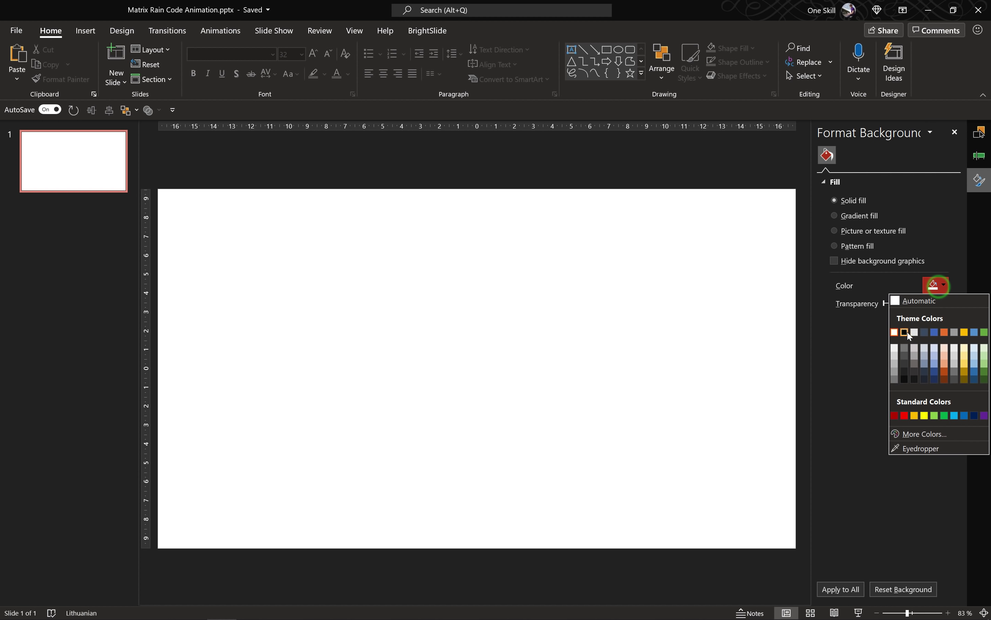
click(905, 333)
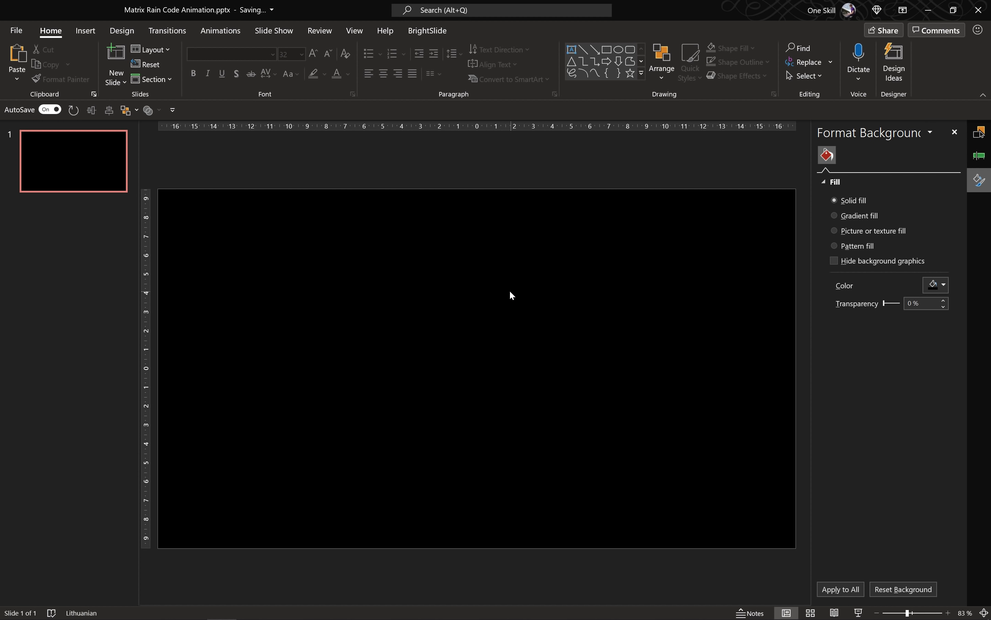
click(87, 32)
Step: Insert a text box with a vertical column of characters キ, ケ, セ, 3, 4, 5, one per line
click(549, 58)
click(468, 251)
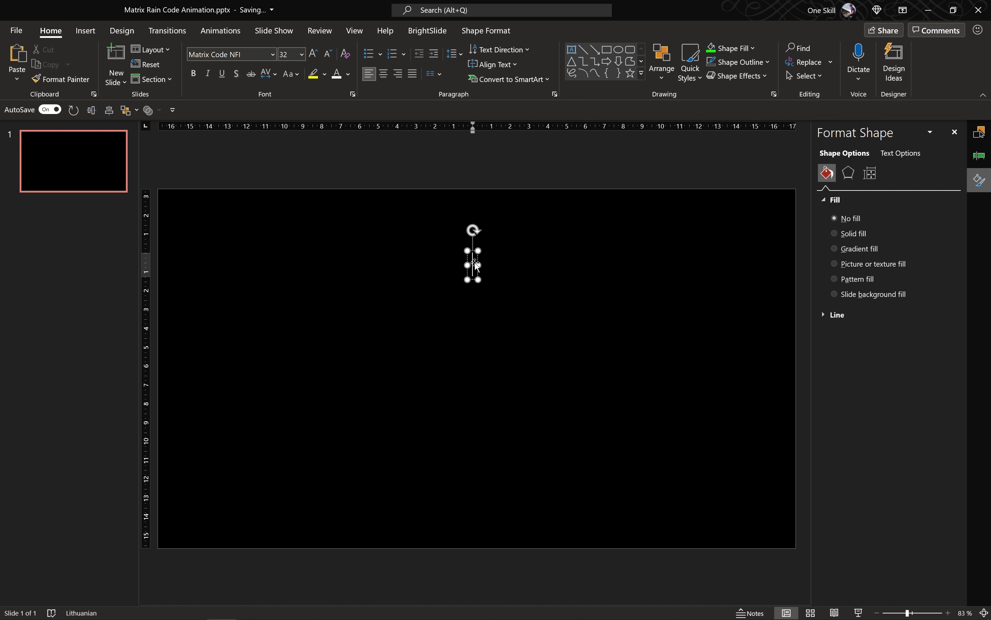
key(Return)
key(Return)
text(キ)
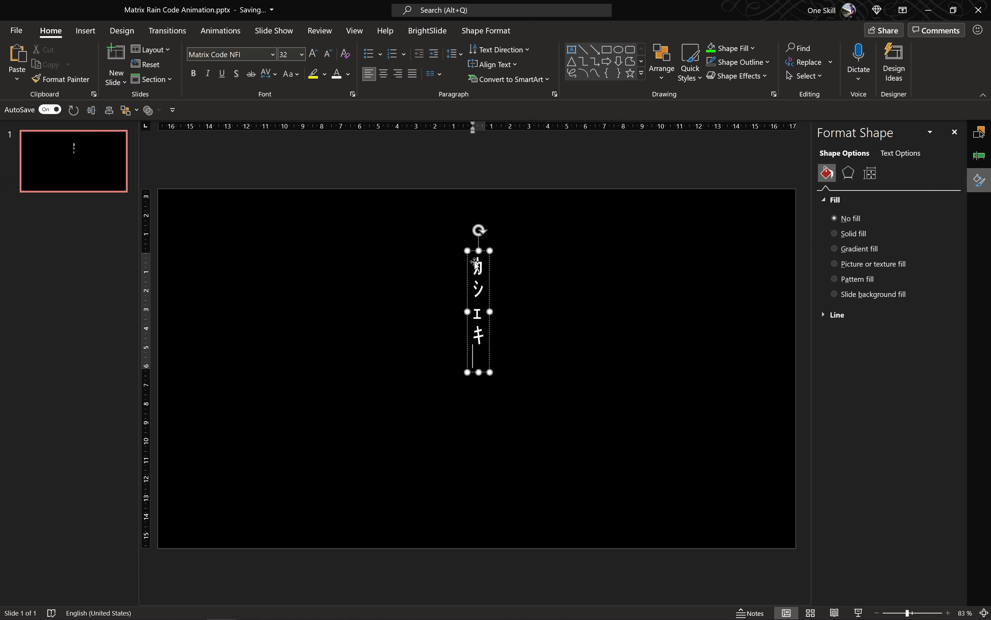
key(Return)
text(ケ)
key(Return)
text(セ)
key(Return)
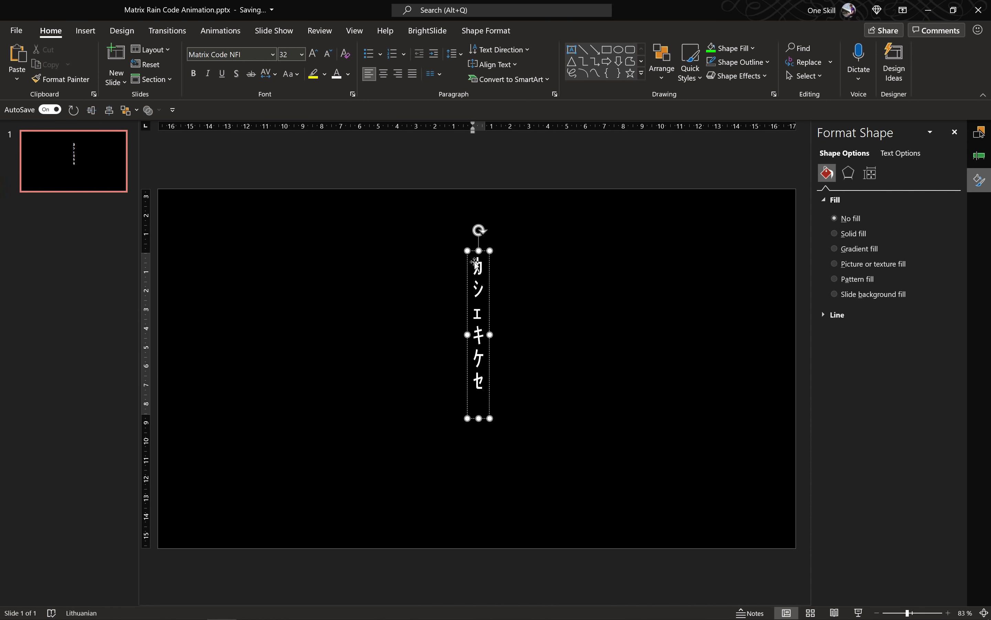
key(Return)
text(3)
key(Return)
text(4)
key(Return)
text(5)
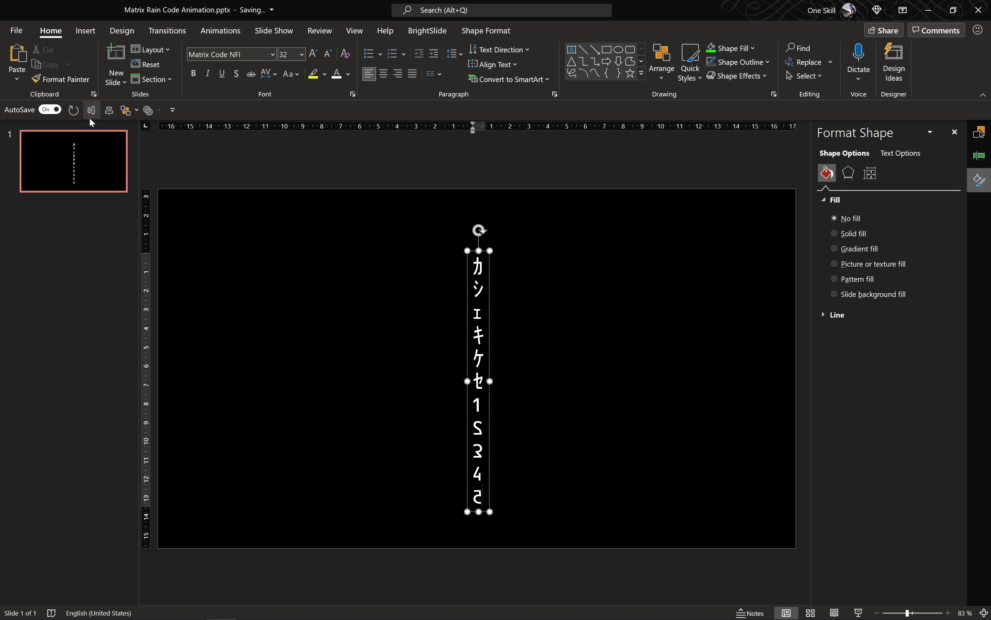
Step: Centre the text box horizontally and align it to the slide's top edge
click(91, 110)
click(109, 110)
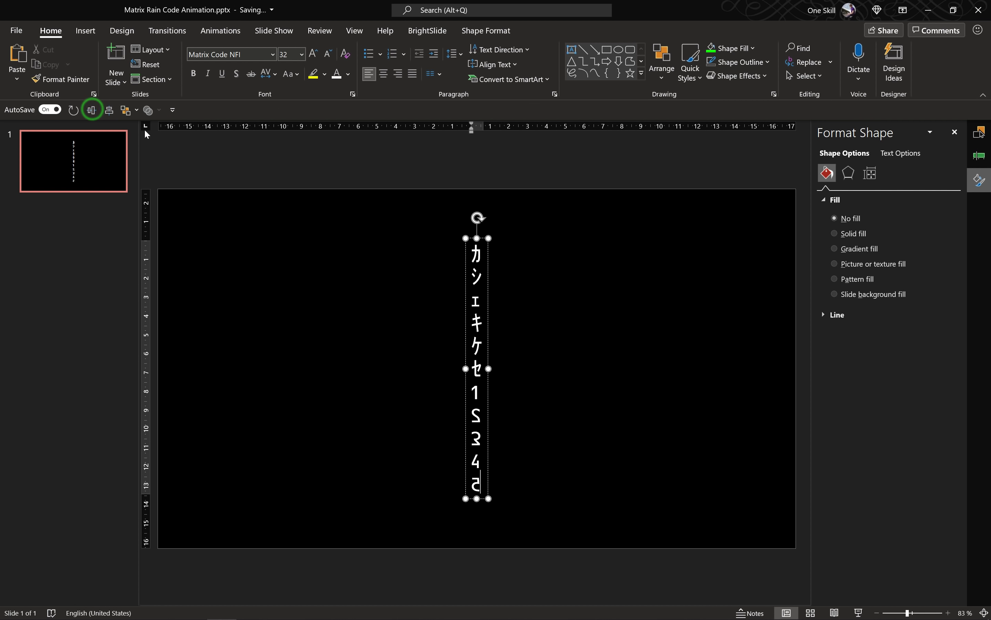
click(136, 111)
mouse_move(158, 312)
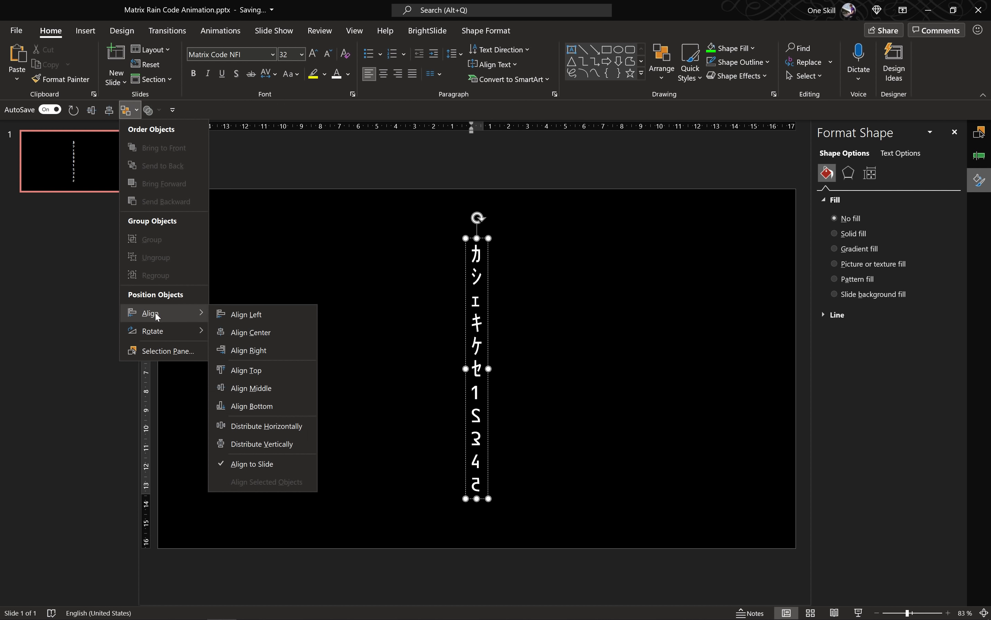
click(263, 369)
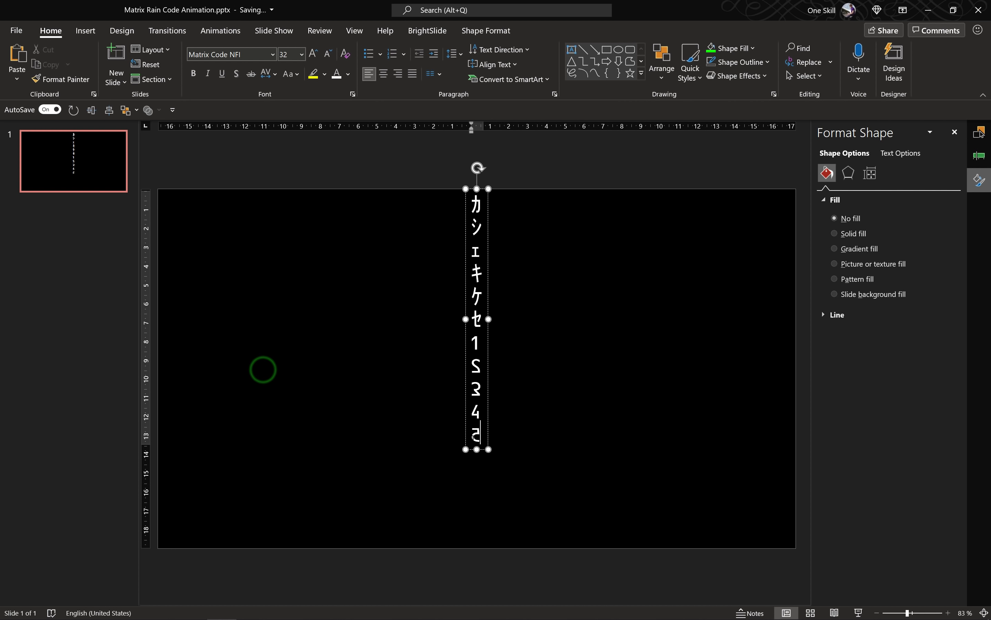
text(bcd)
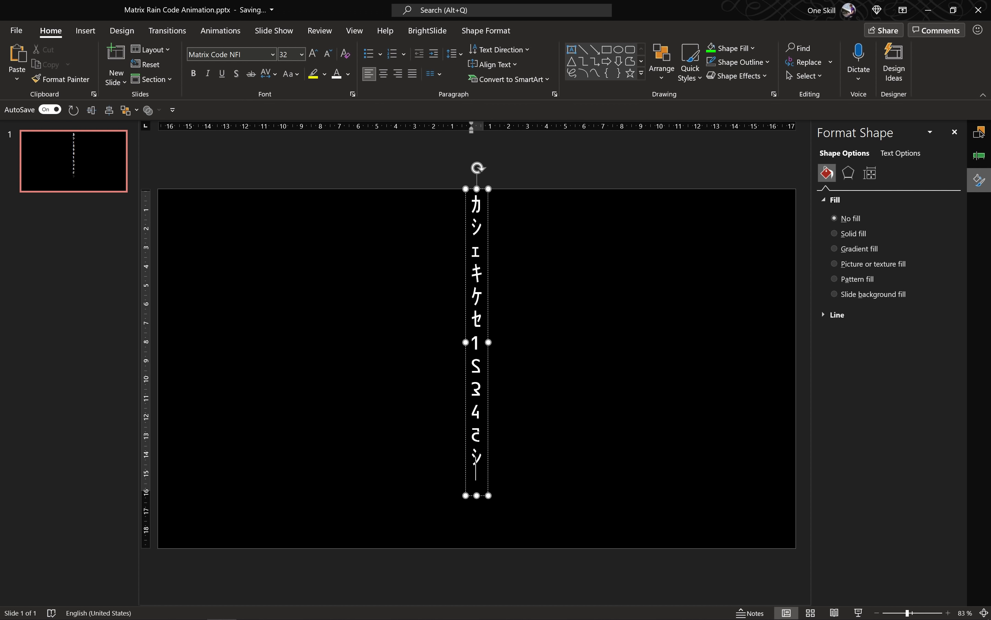
text(7)
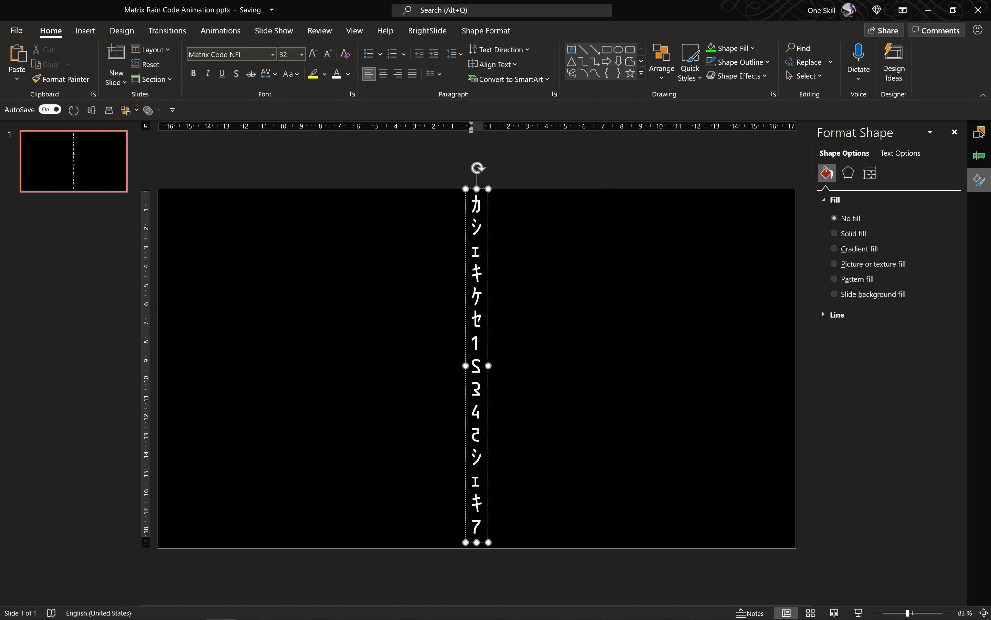
Step: Check TextBox 9 in the Selection Pane, then clear the selection
click(539, 165)
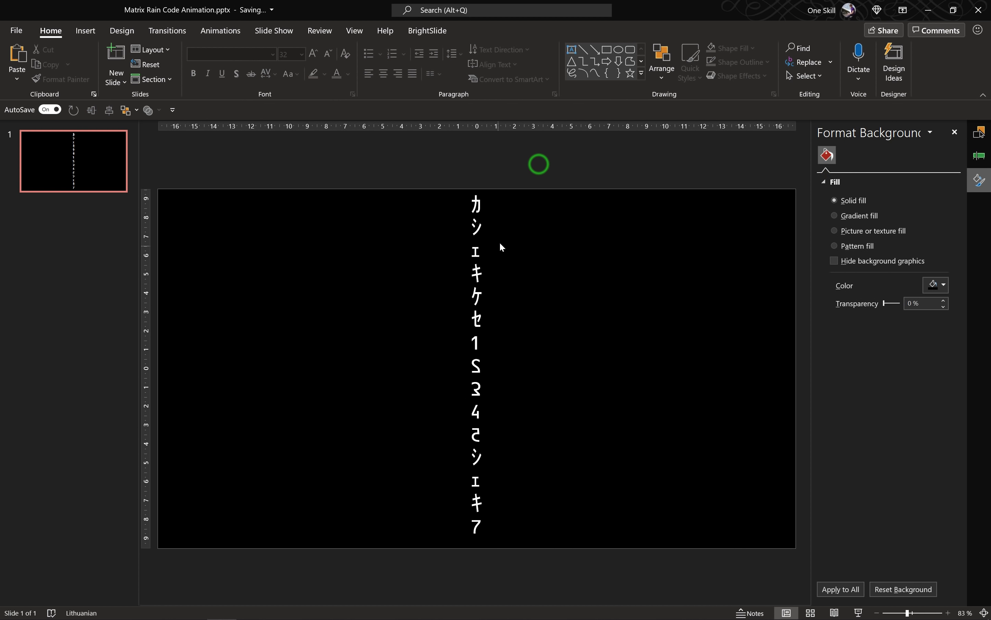
click(979, 133)
click(856, 182)
click(746, 197)
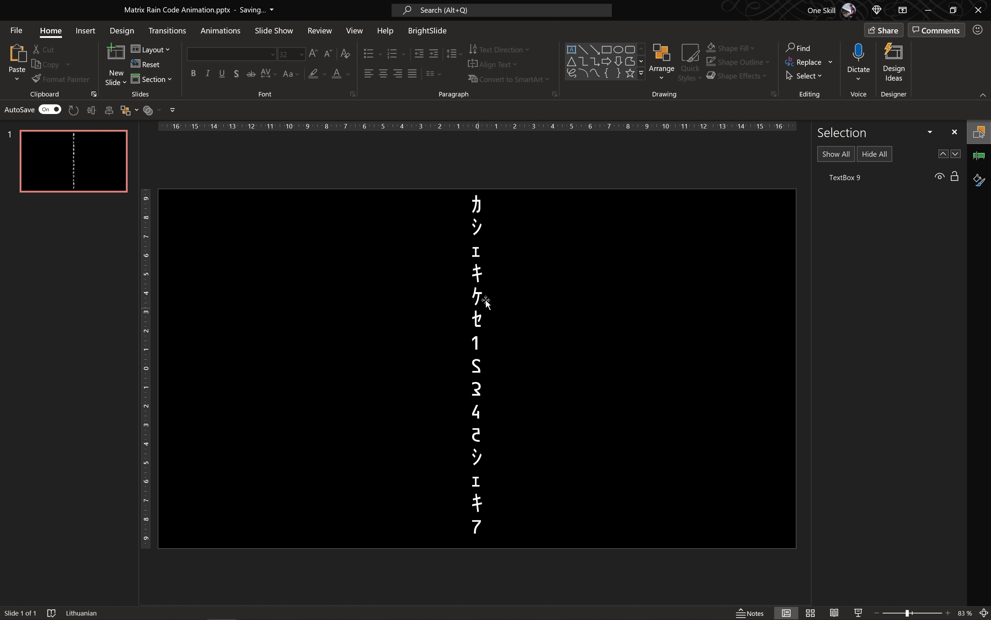
Step: Draw a blue rectangle and stretch it to fill the whole slide, 19.05 × 33.87 cm
click(86, 30)
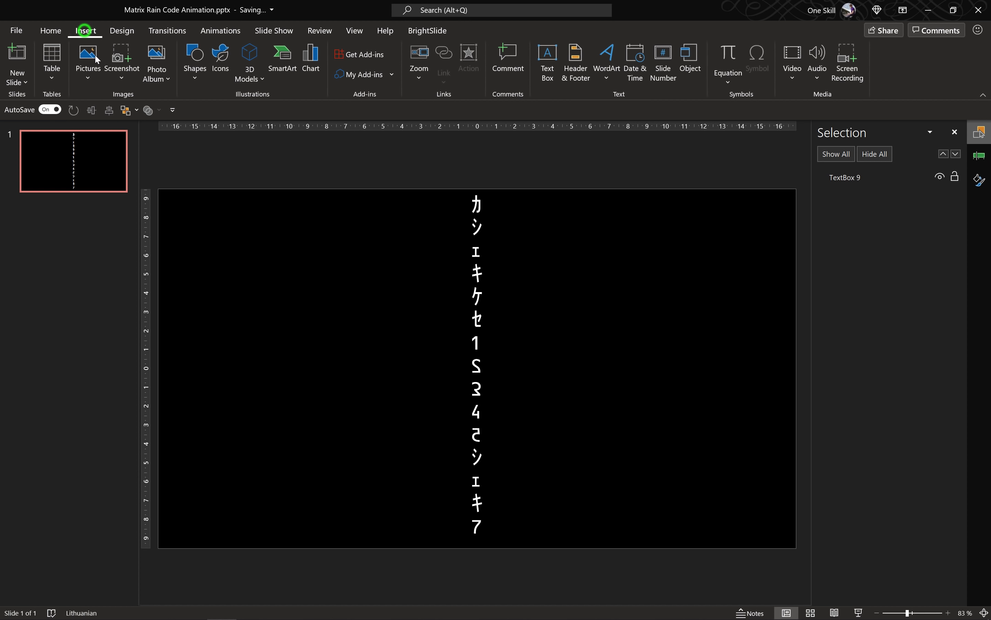
click(197, 76)
click(224, 112)
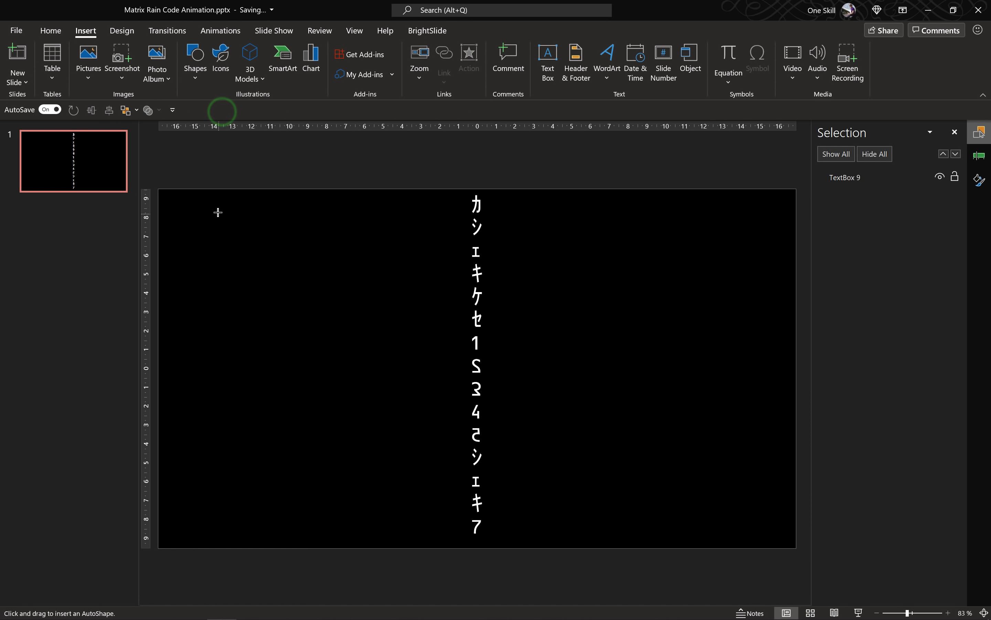
drag(218, 211, 795, 548)
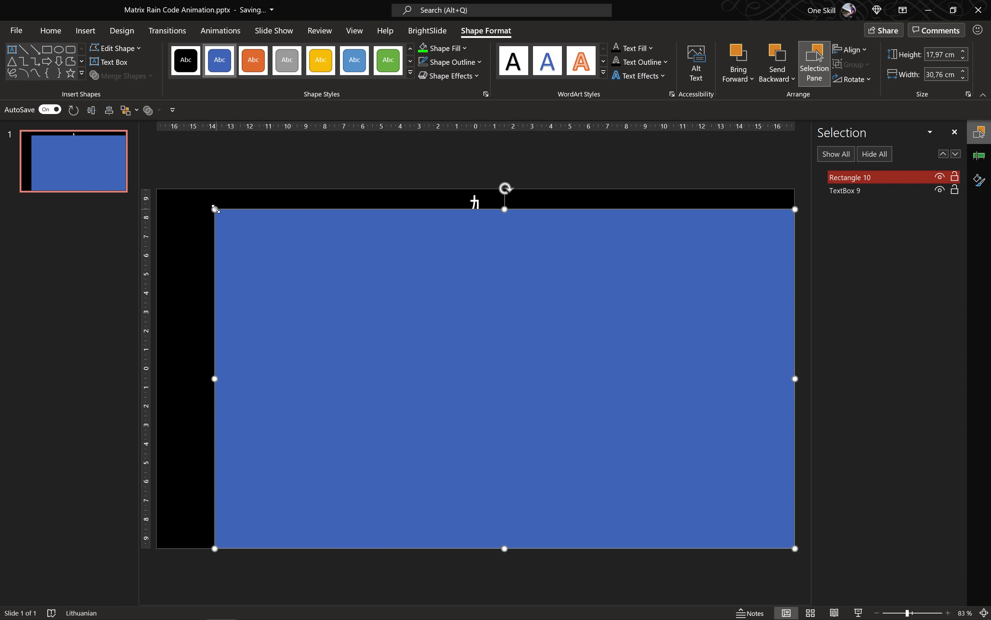
drag(215, 209, 158, 188)
Step: Send the blue rectangle behind the code text box
click(788, 78)
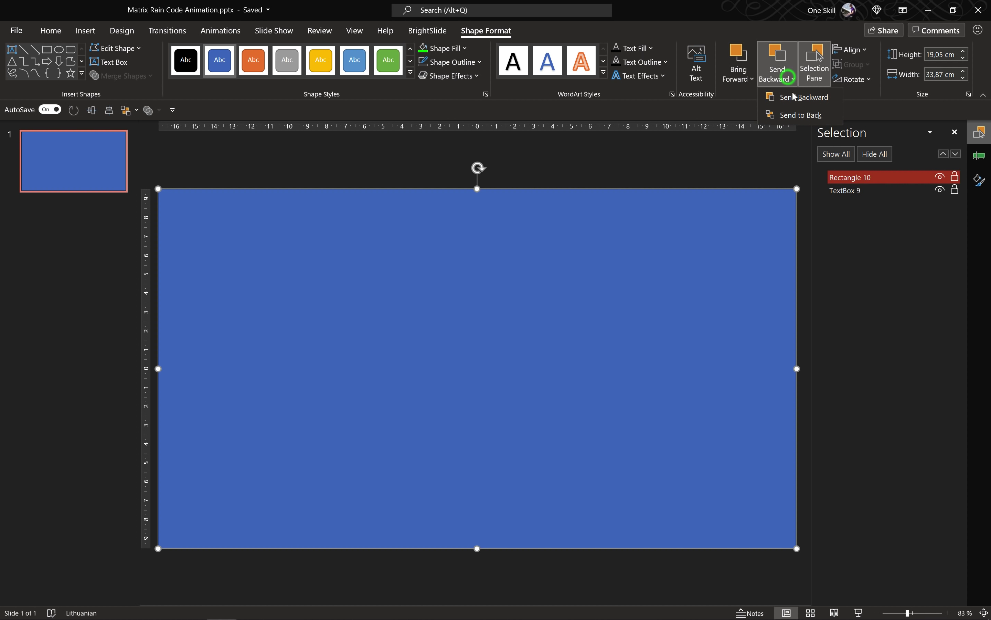
click(801, 114)
click(760, 153)
click(839, 179)
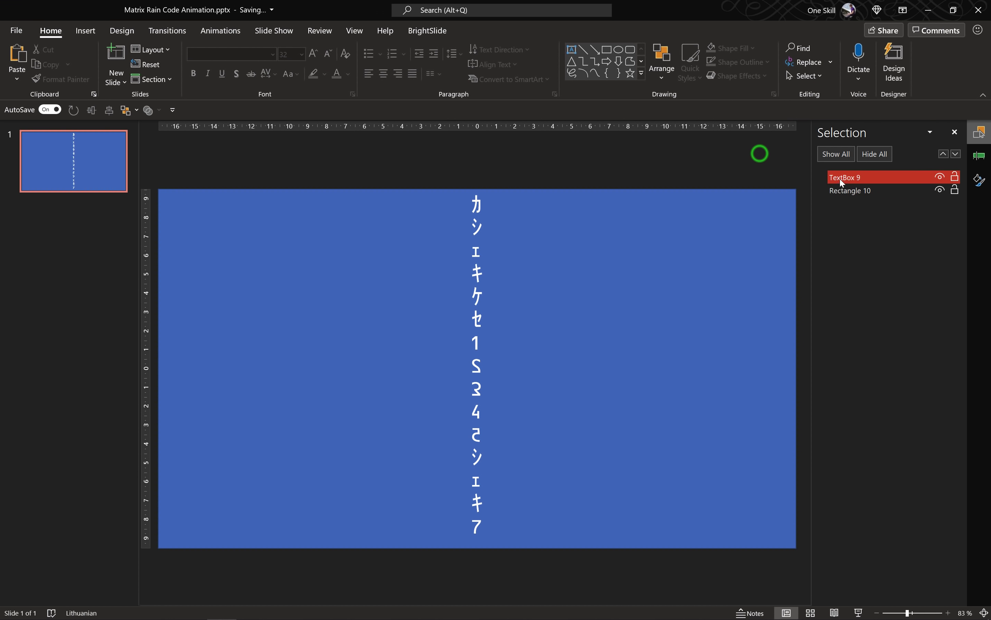
Step: Subtract the code text from the rectangle and reposition the resulting cut-out shape
click(314, 249)
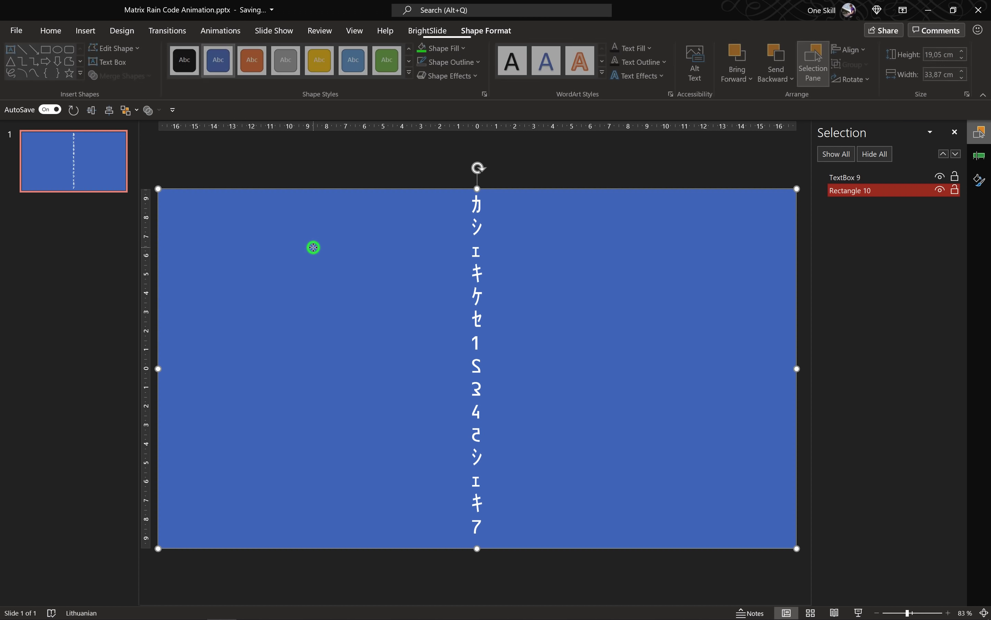
shift+click(476, 226)
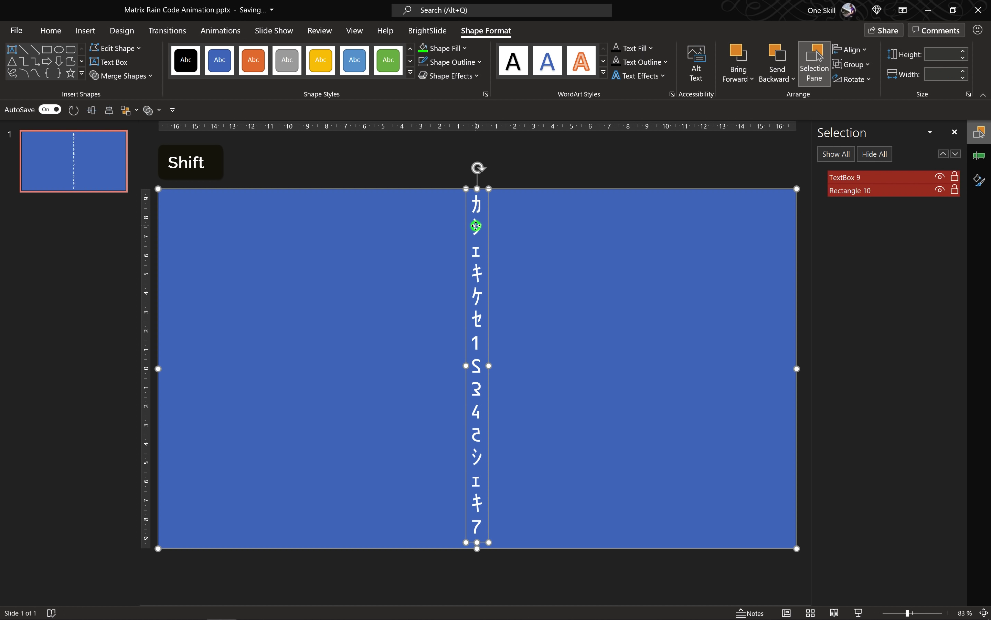
click(144, 75)
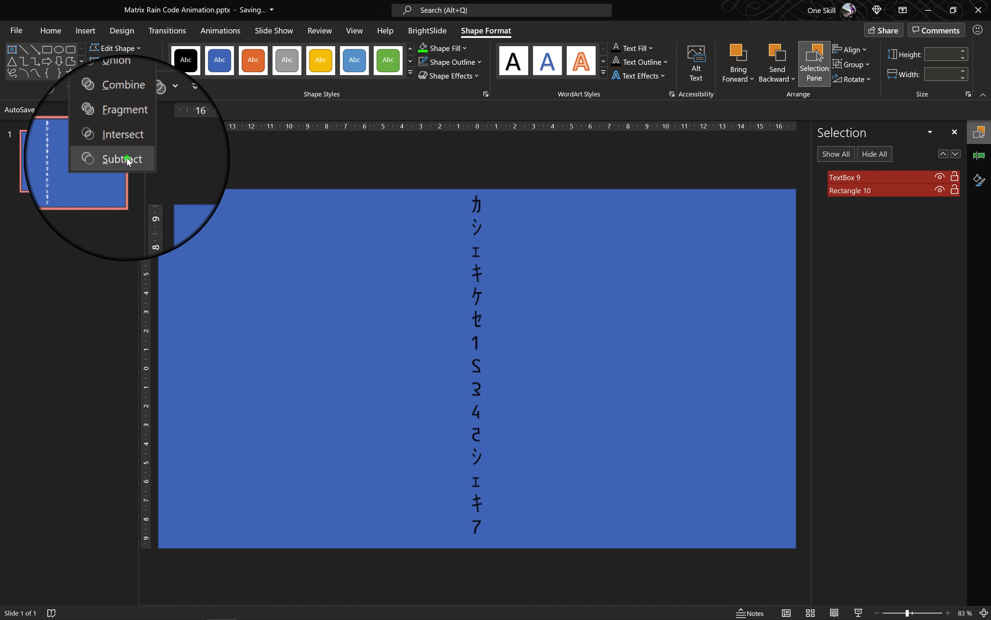
click(120, 158)
click(327, 155)
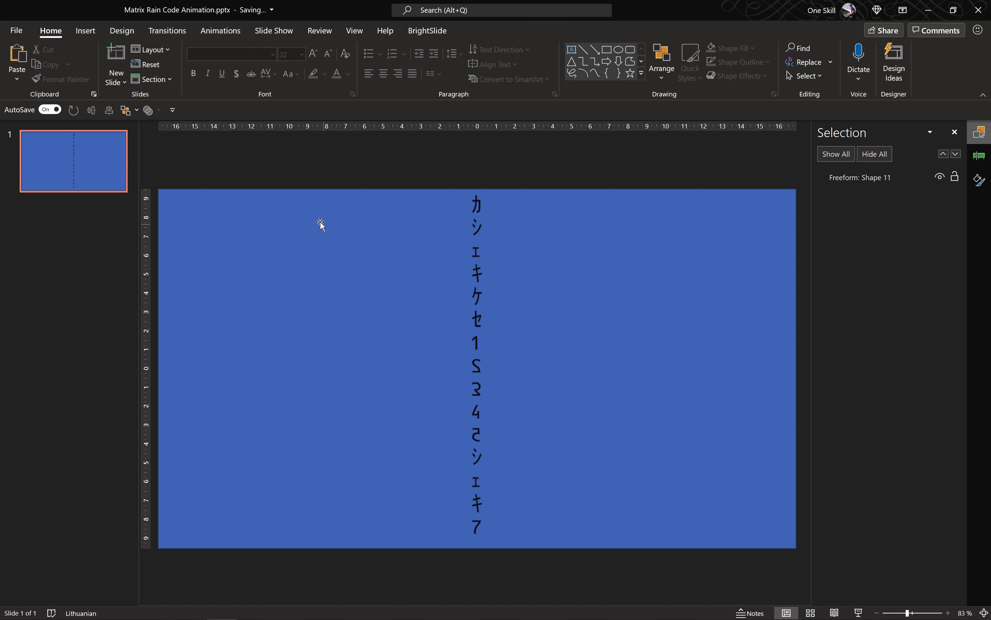
drag(337, 224, 354, 288)
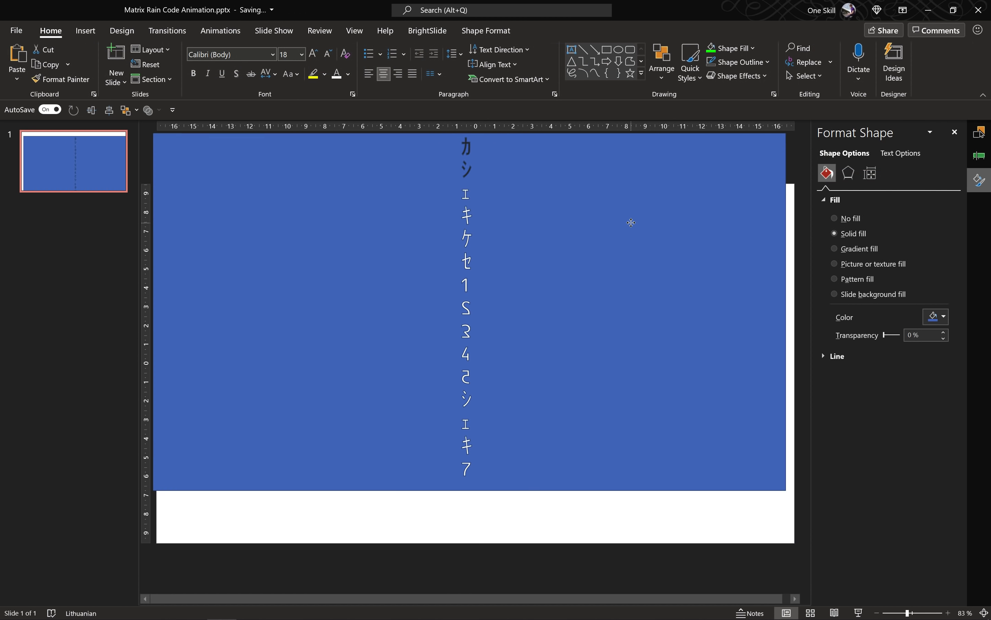
drag(631, 222, 644, 274)
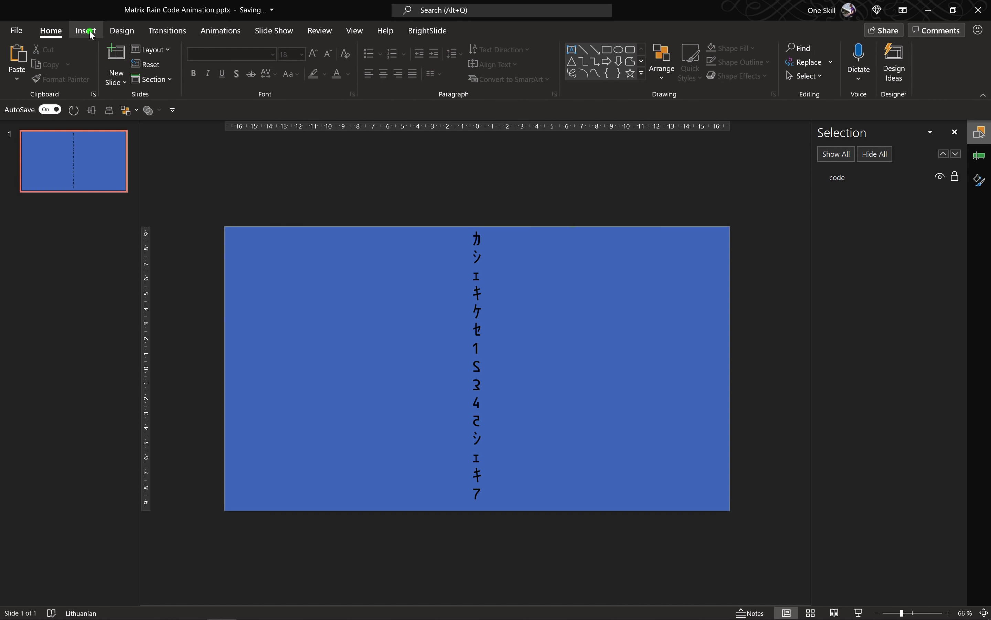
Step: Draw a full-height rectangle over the code column and narrow it to 1,41 cm wide
click(87, 30)
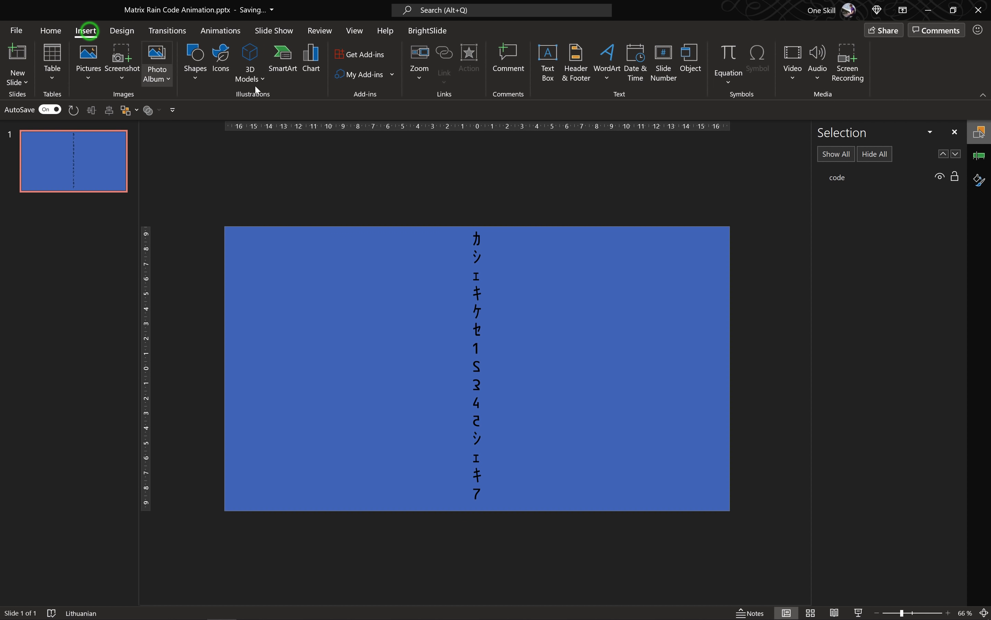
click(196, 75)
click(226, 112)
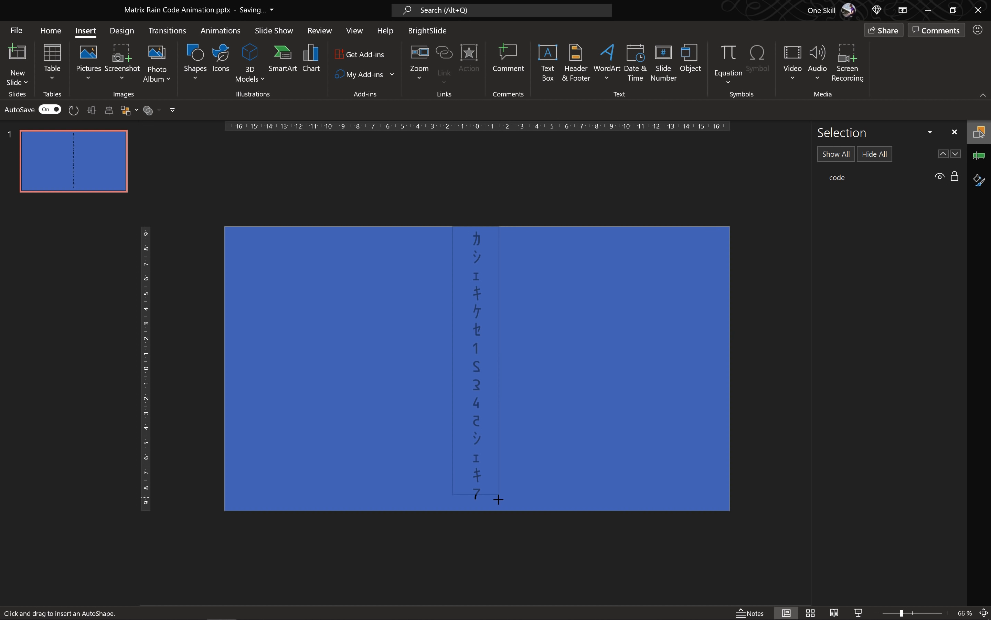
drag(497, 511, 497, 510)
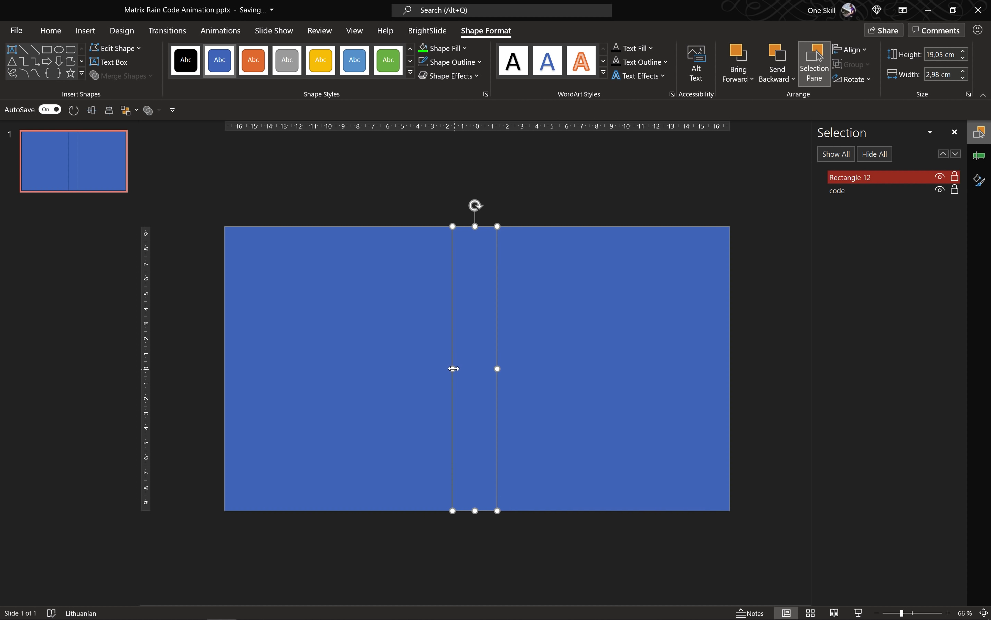
drag(453, 368, 488, 369)
Step: Centre the bar, remove its outline, and fill it bright green from the standard palette
click(110, 113)
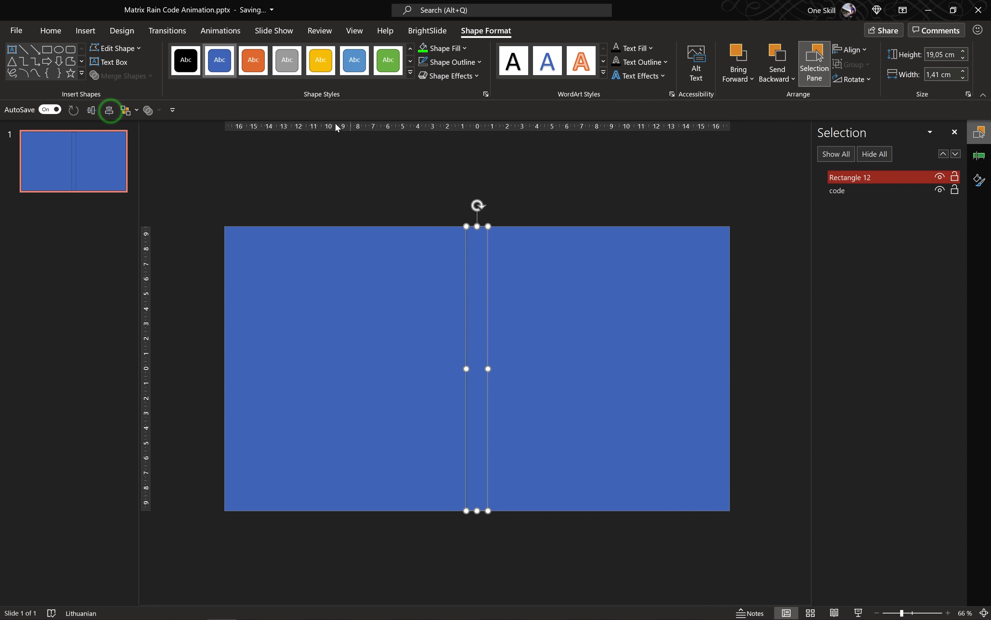
click(479, 64)
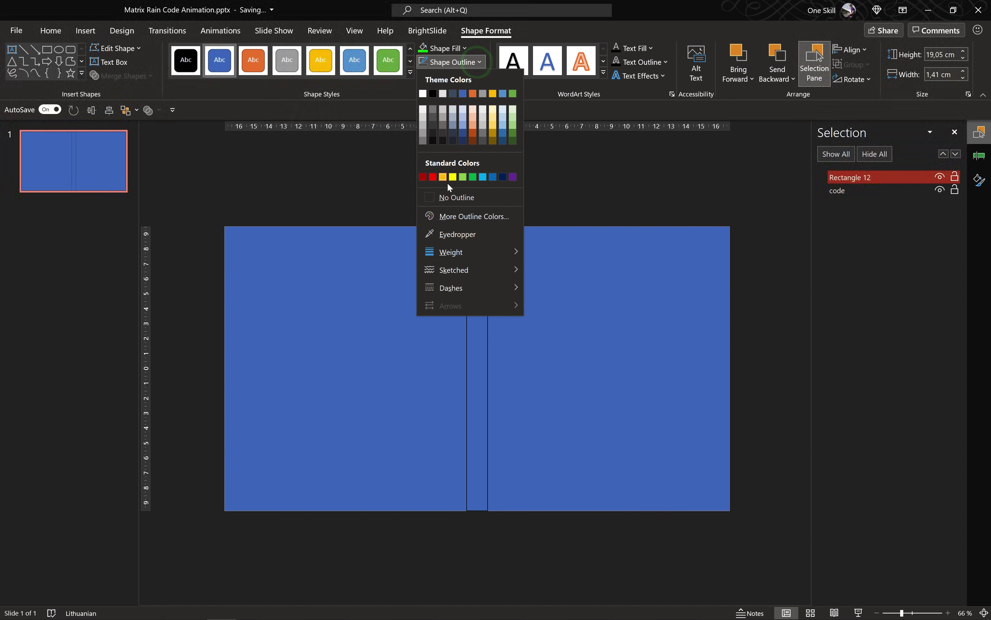
click(453, 198)
click(464, 48)
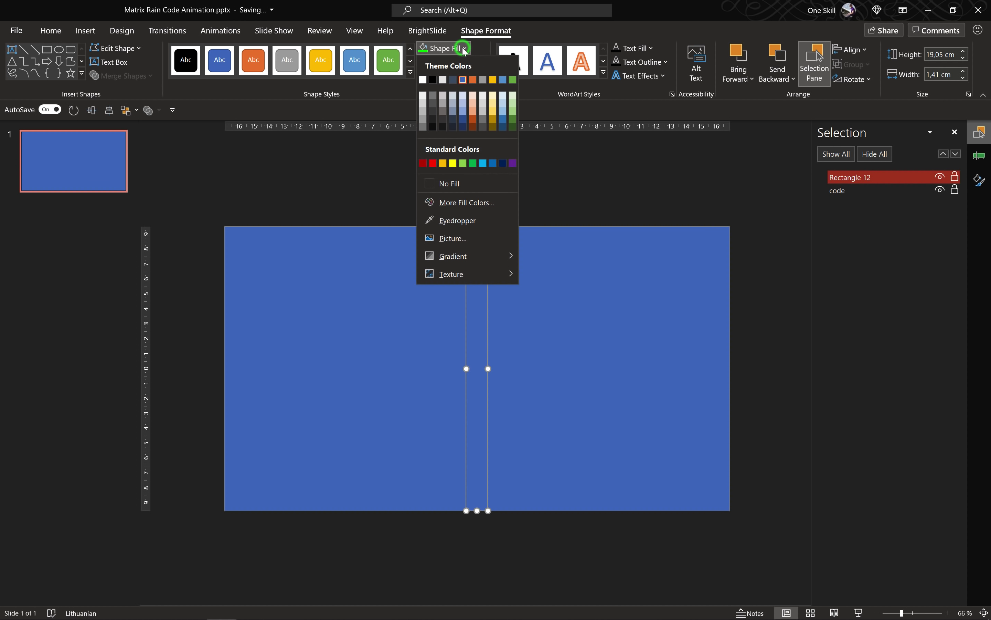
click(469, 202)
click(112, 84)
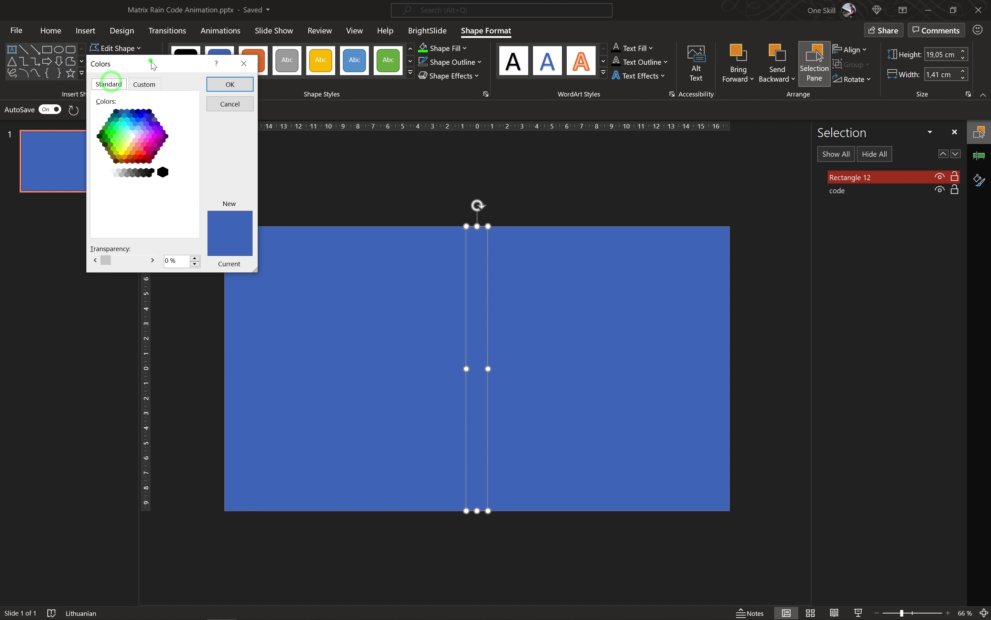
drag(152, 65, 326, 200)
double_click(286, 261)
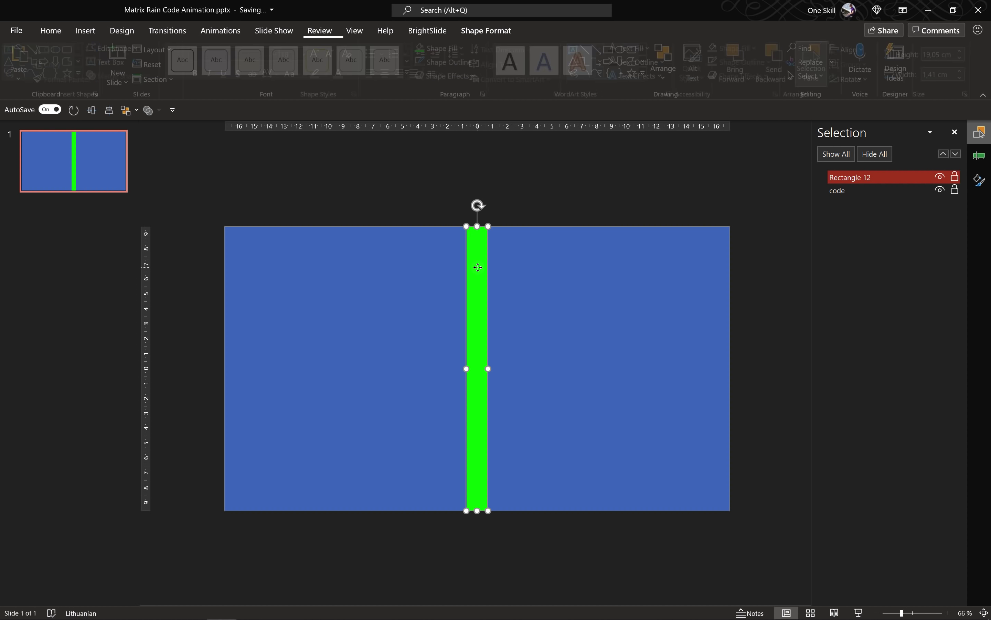
Step: Rename the rectangle to 'green' in the Selection Pane
double_click(857, 176)
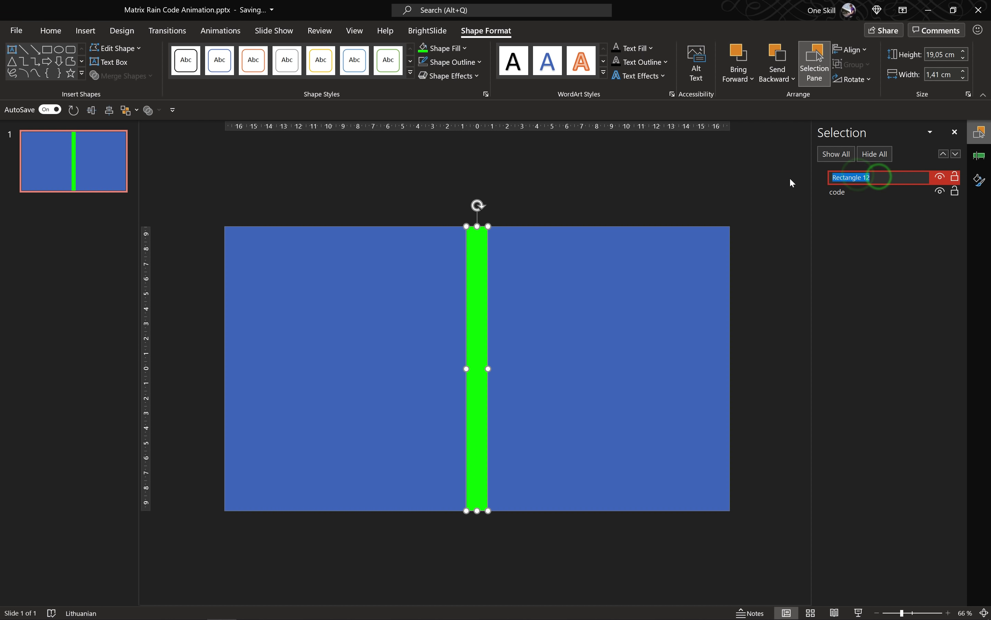
text(green)
key(Return)
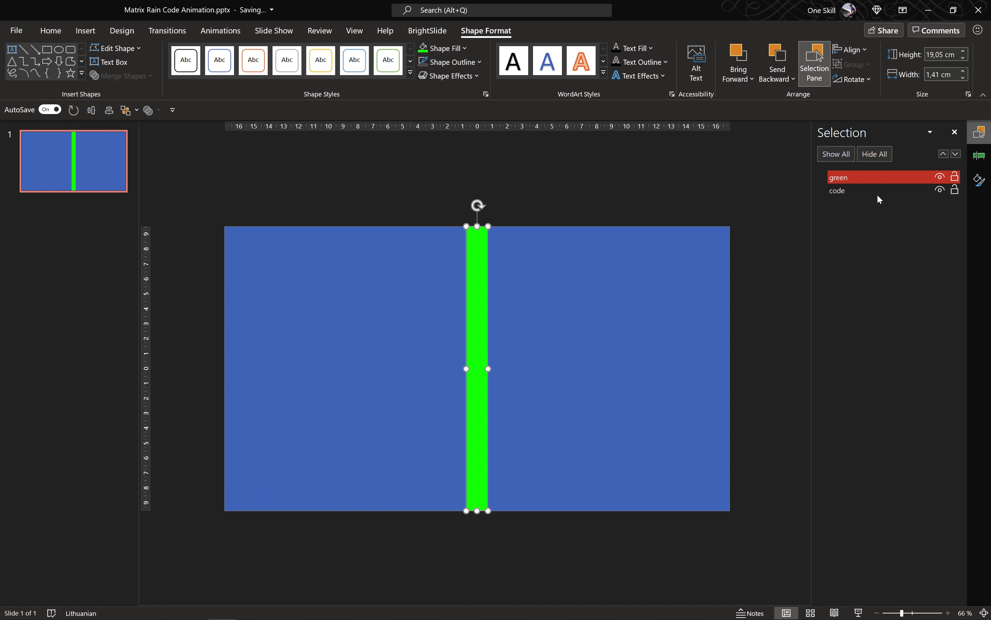
Step: Raise the green bar, layer it in front of the code shape, and align it to the slide top
drag(845, 196, 844, 196)
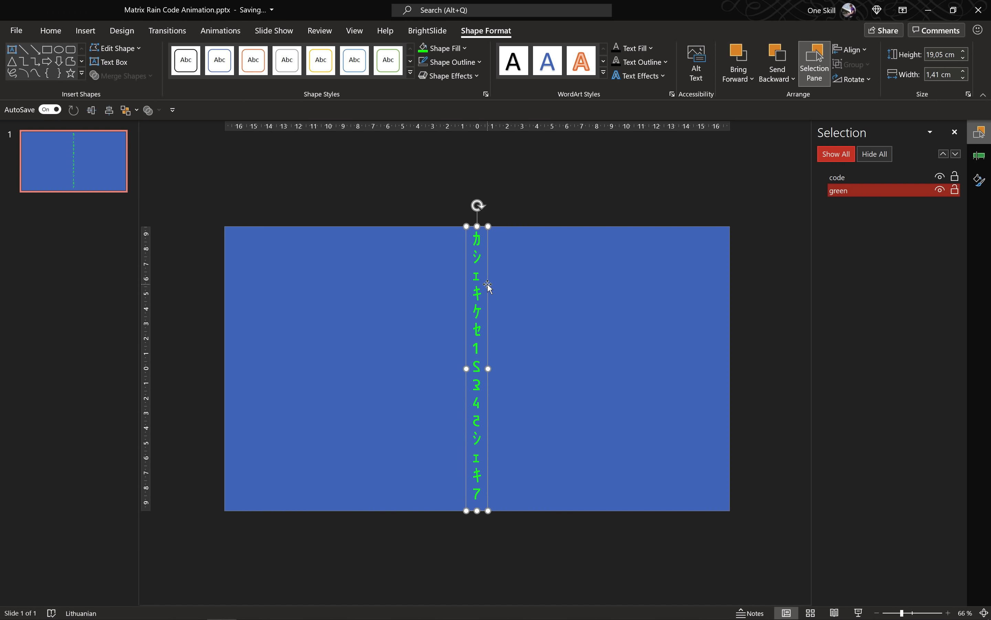
drag(488, 286, 478, 177)
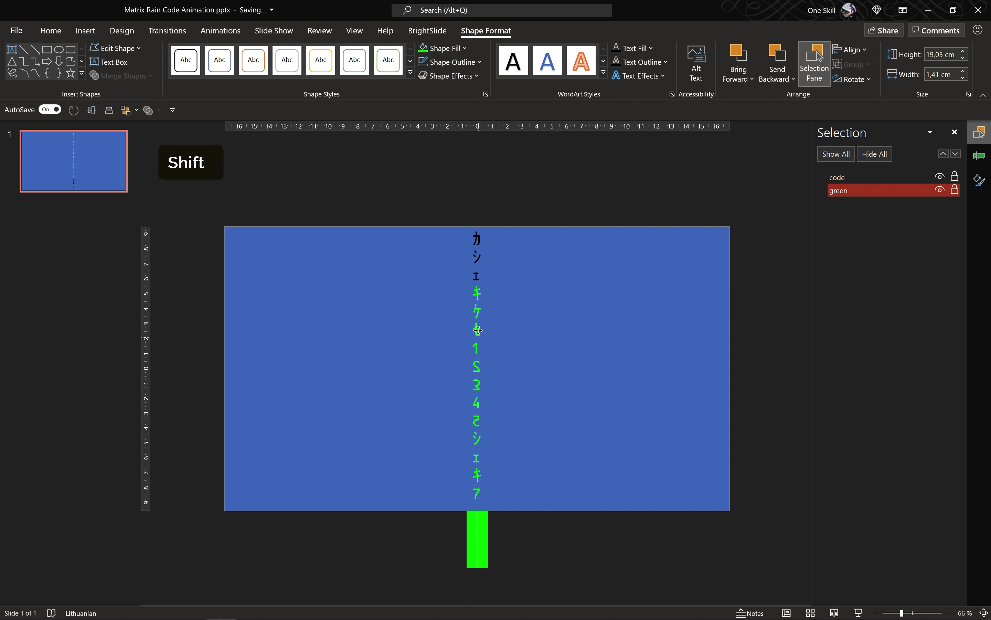
drag(478, 327, 476, 215)
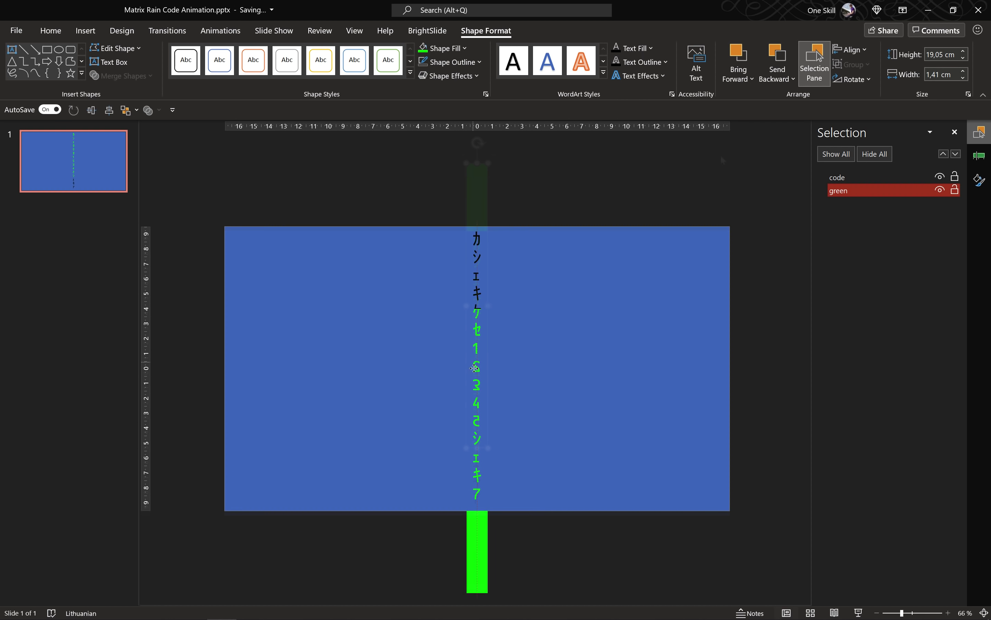
drag(841, 195, 838, 174)
click(93, 110)
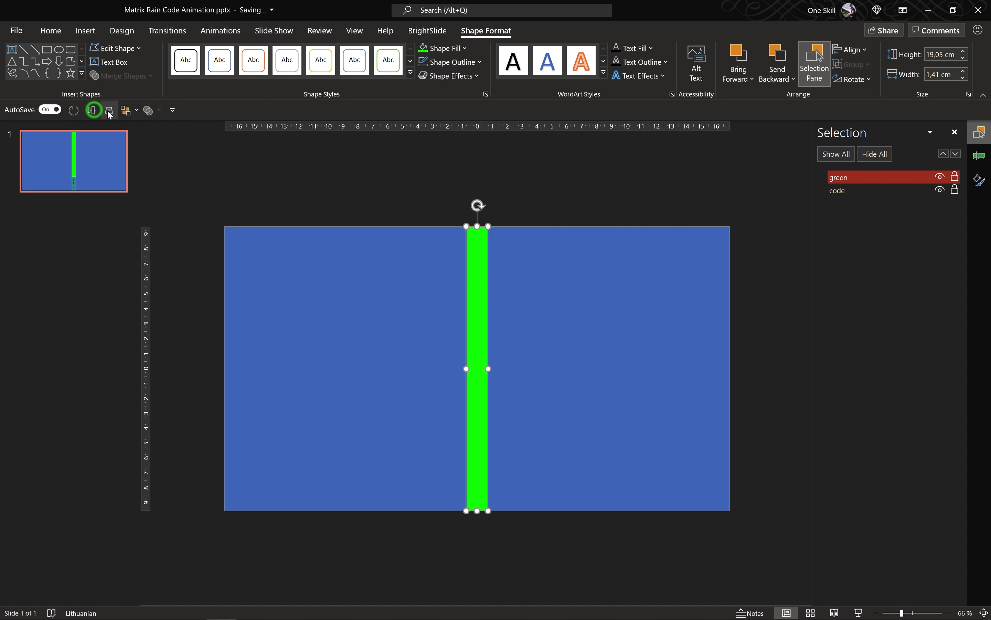
click(507, 186)
click(471, 264)
Step: Switch the bar to a gradient fill with its stops coloured bright green
click(980, 181)
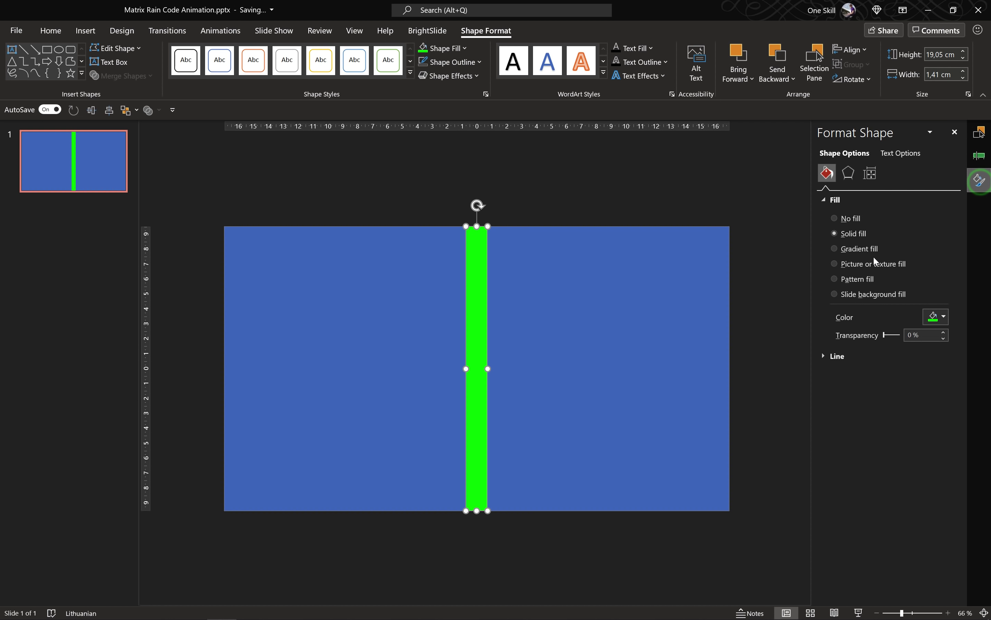
click(834, 249)
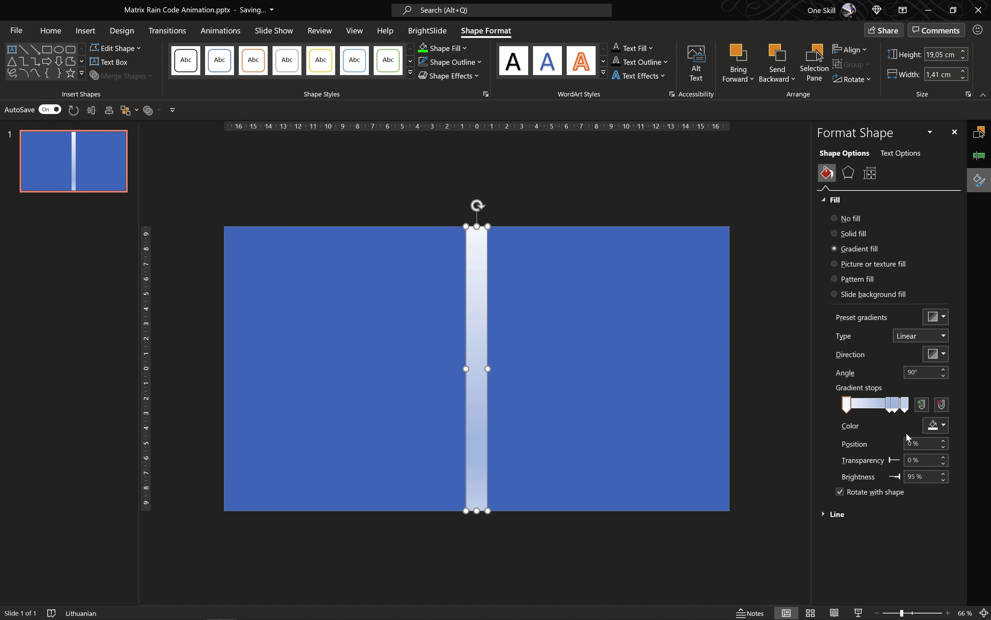
drag(895, 403, 894, 435)
click(826, 406)
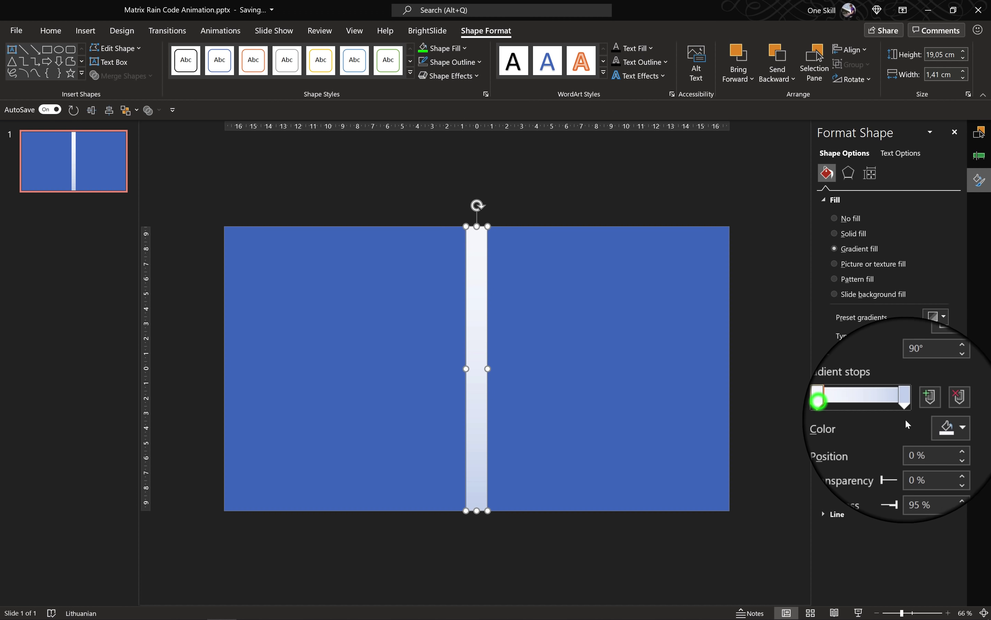
click(938, 426)
click(894, 577)
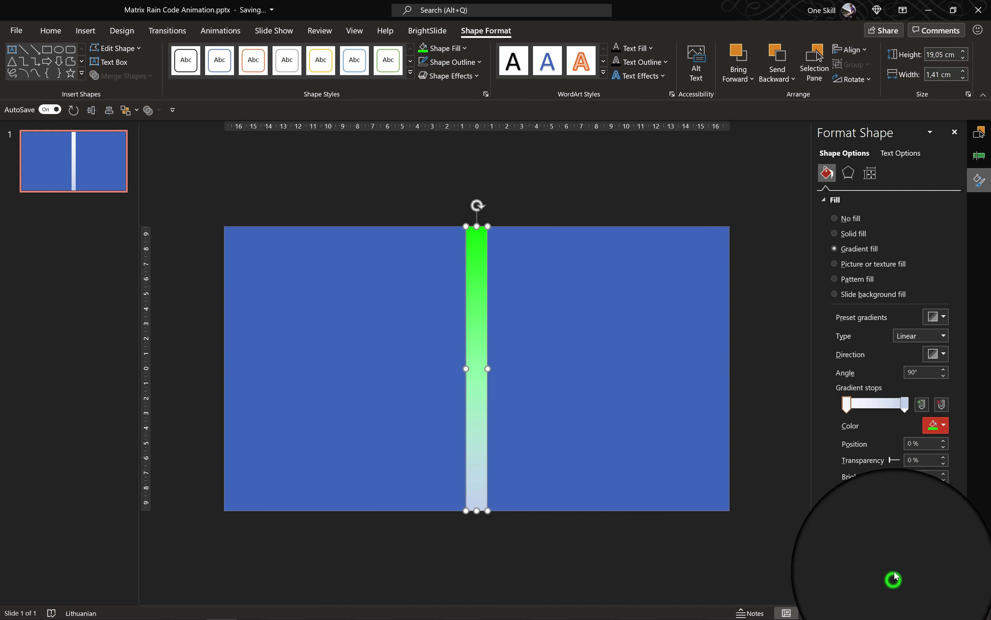
click(904, 404)
click(938, 425)
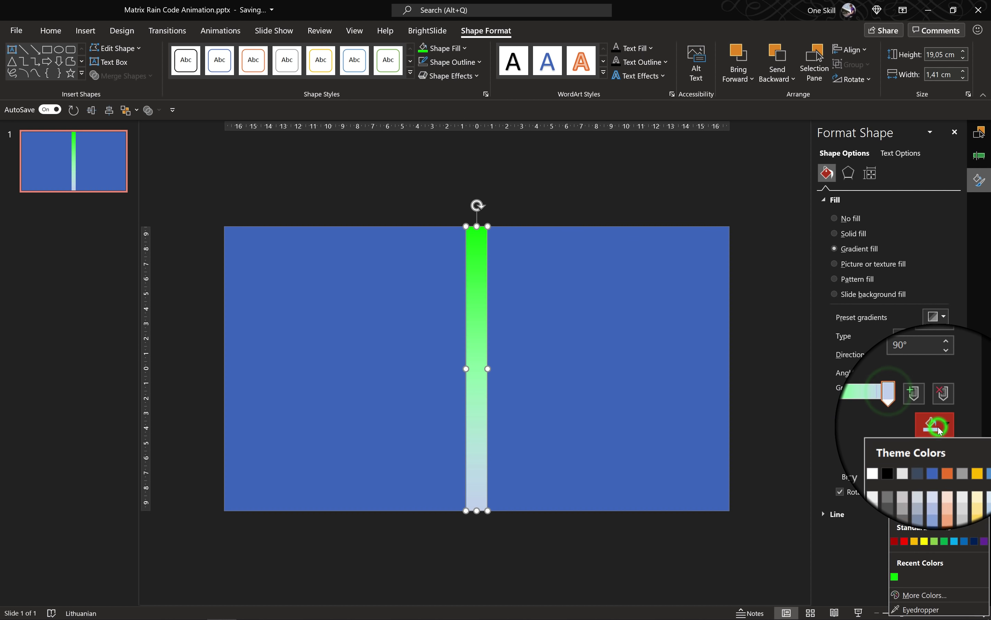
click(894, 577)
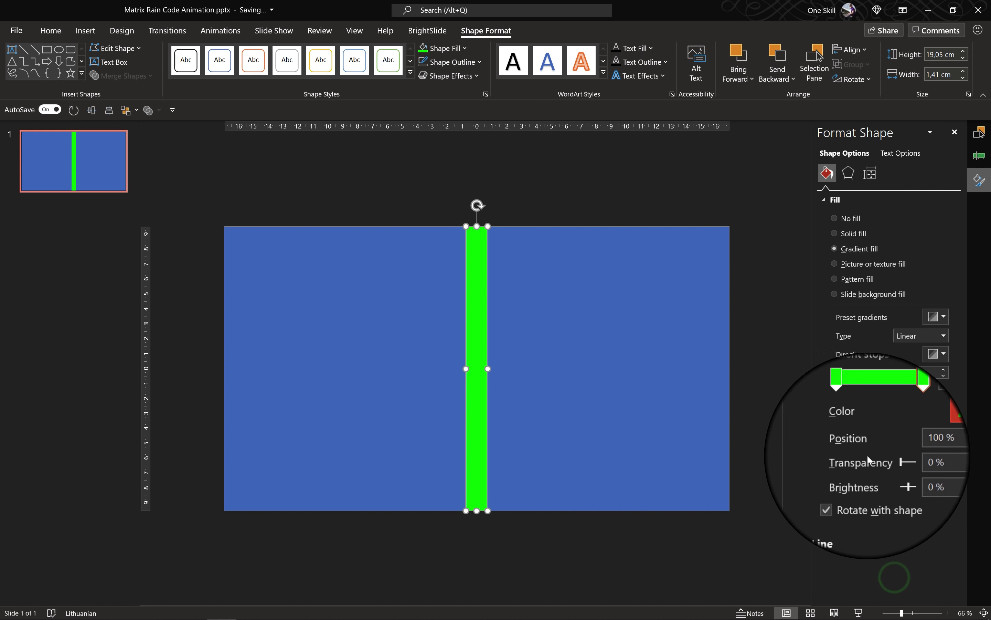
Step: Make the left stop 100% transparent, move the green stop to 85%, and add a white end stop
click(847, 406)
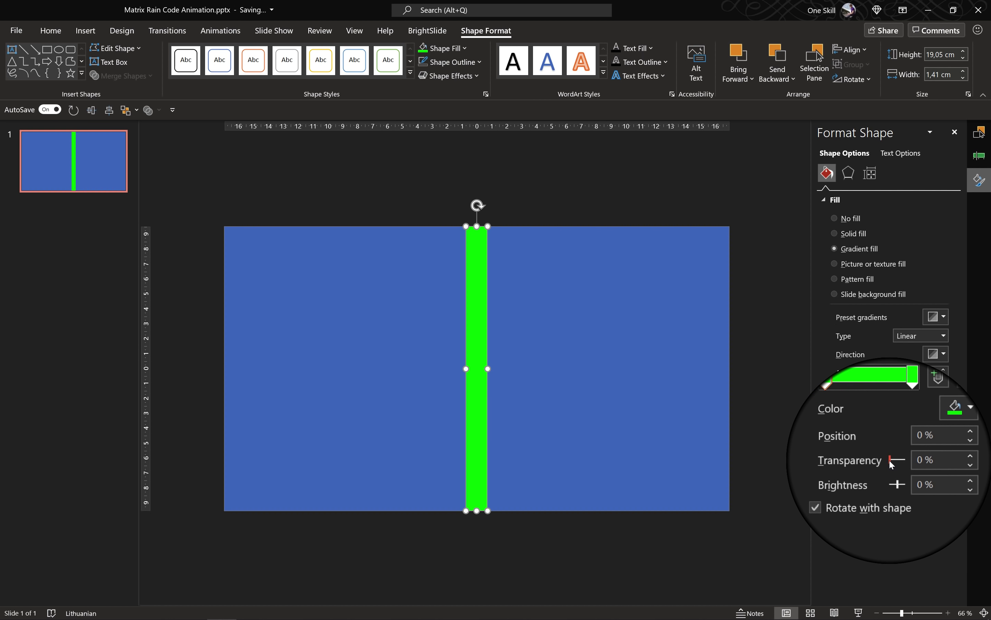
drag(887, 460, 917, 467)
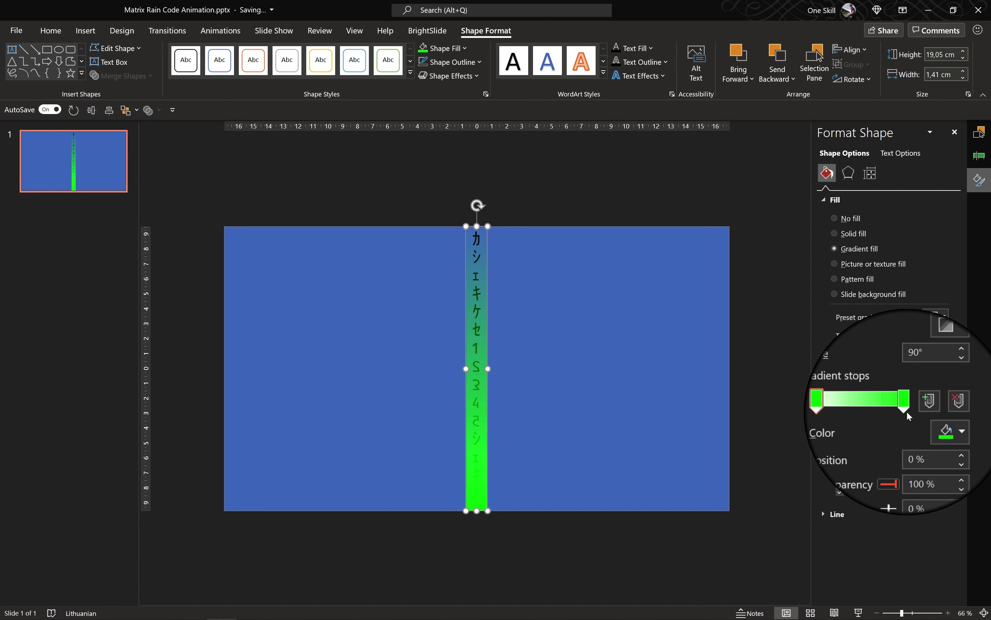
click(907, 413)
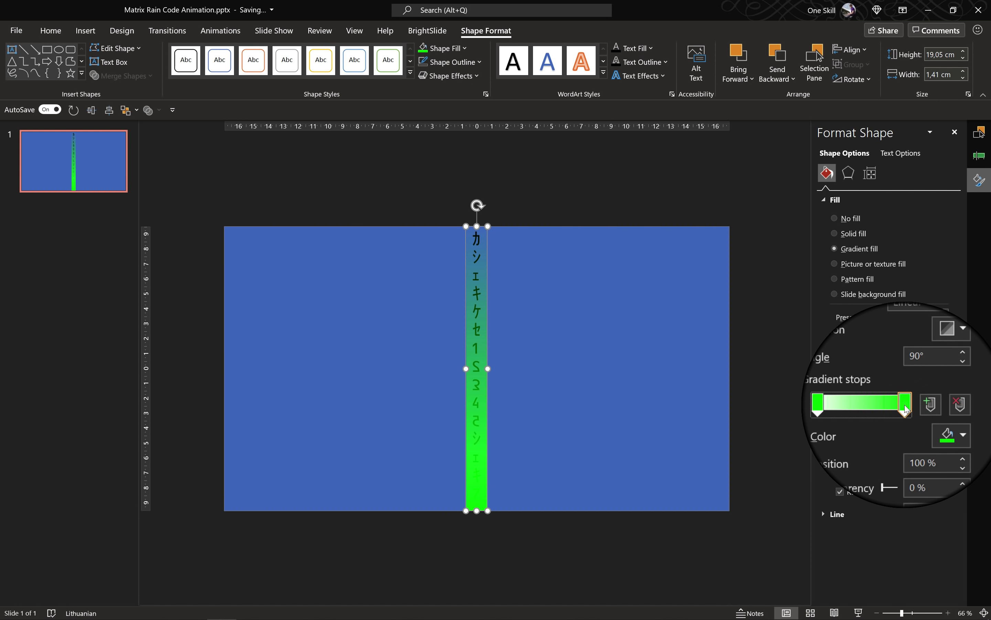
drag(906, 409, 901, 409)
double_click(938, 443)
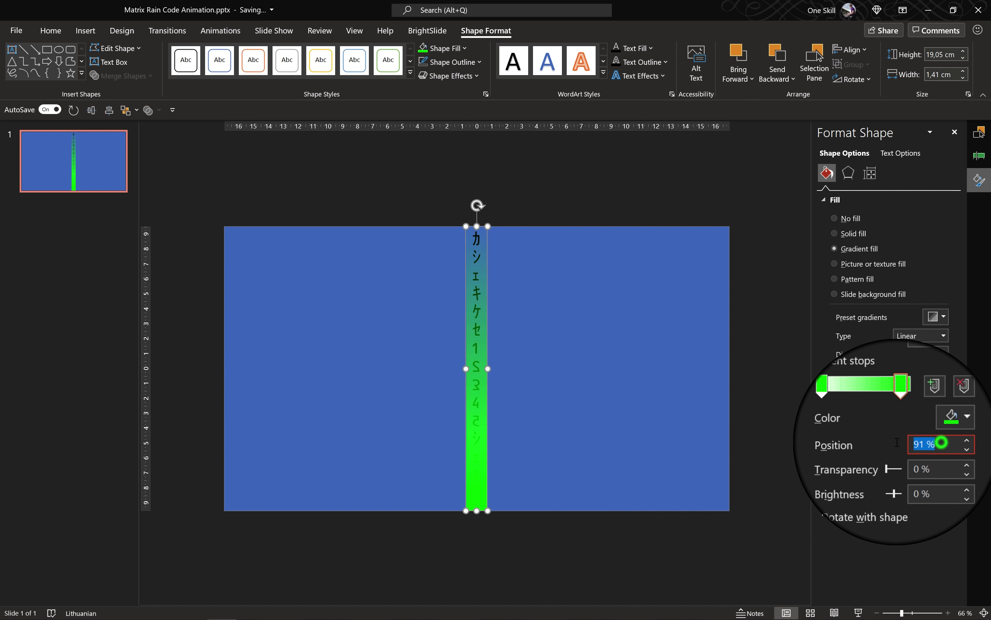
text(85)
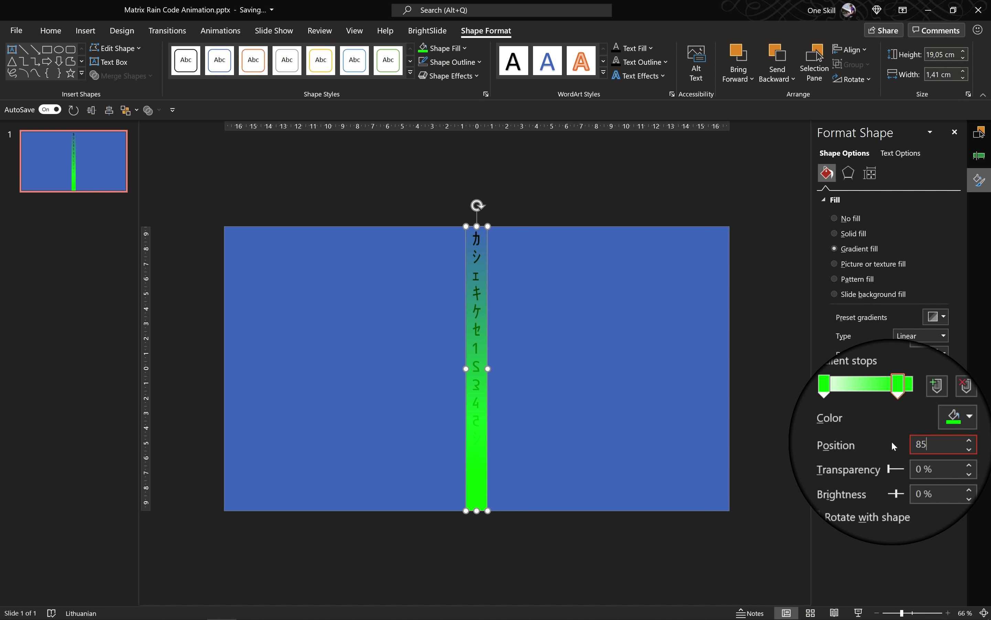
click(906, 405)
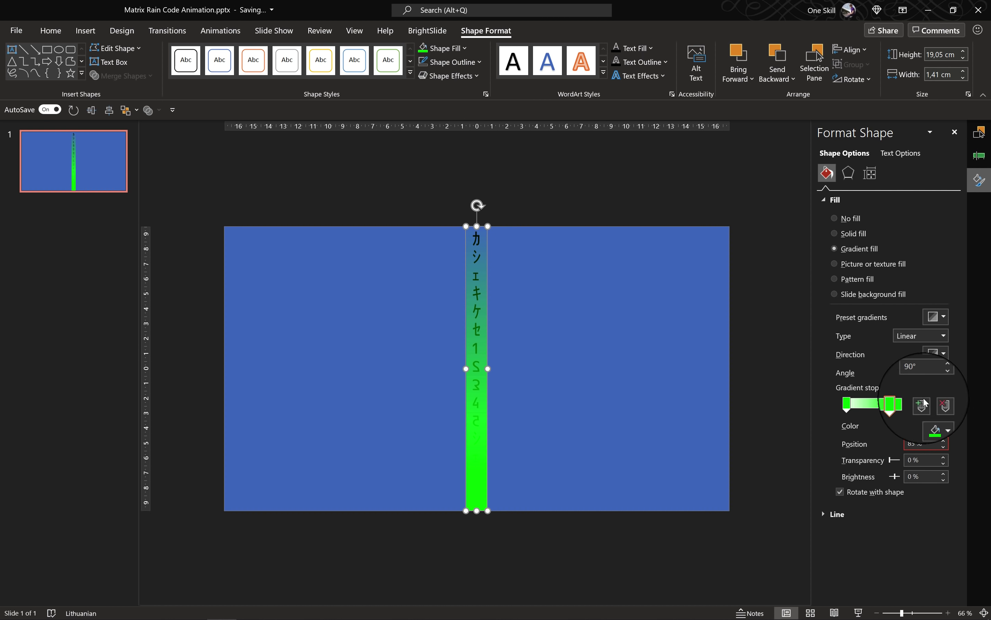
click(937, 425)
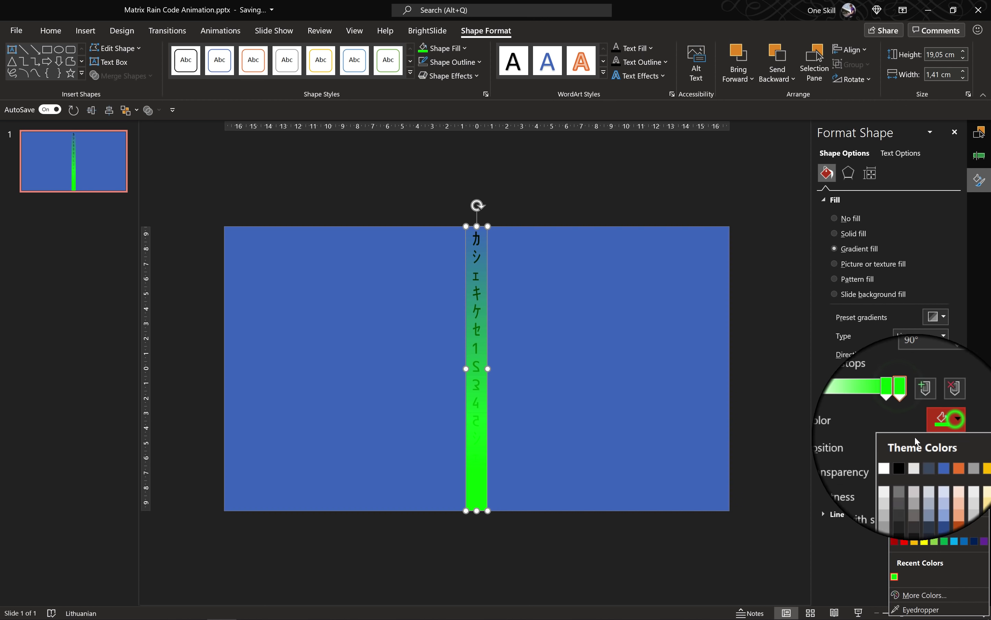
click(895, 460)
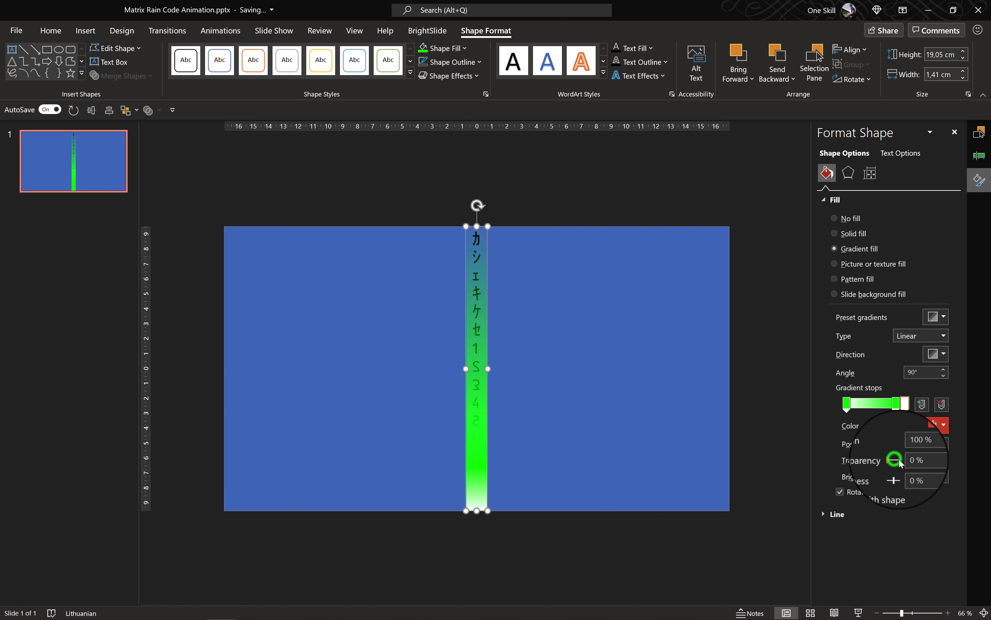
click(576, 168)
Step: Move the green shape behind the code layer in the Selection Pane
click(979, 133)
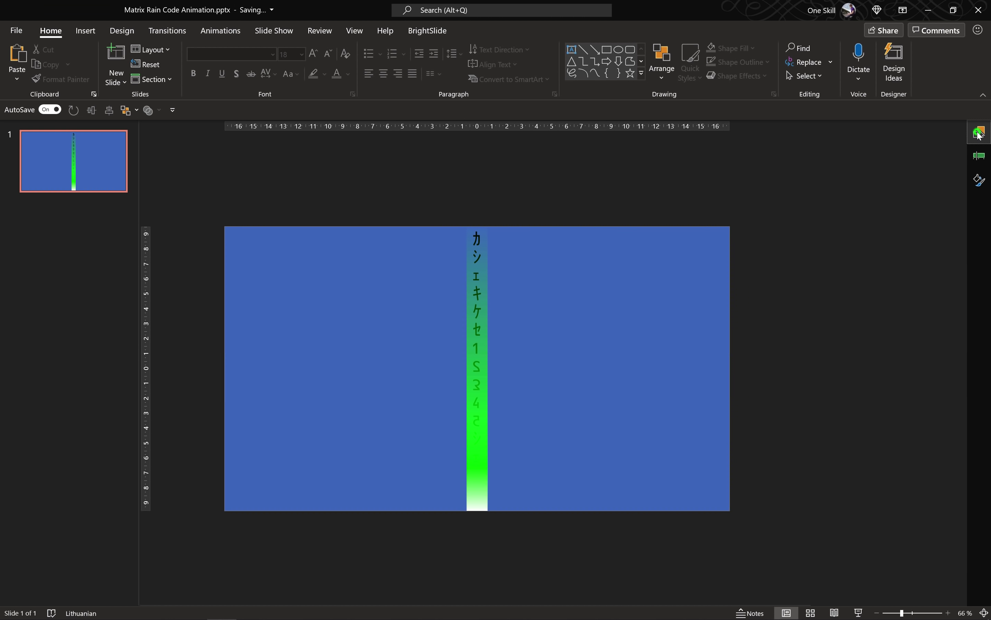
click(847, 177)
drag(848, 191, 849, 196)
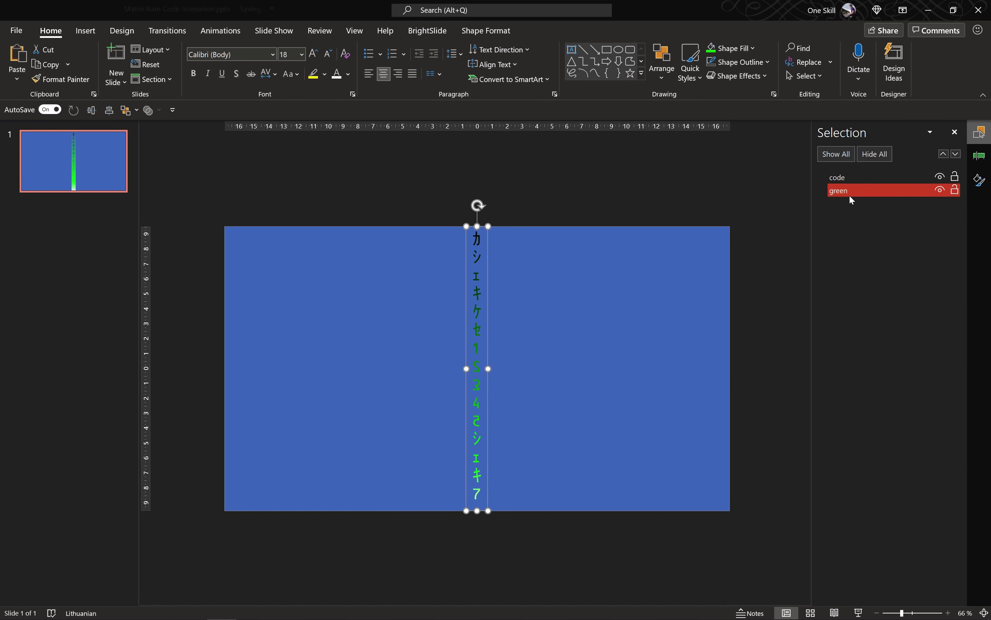
Step: Fill the code layer solid black, then reselect the green shape
click(851, 176)
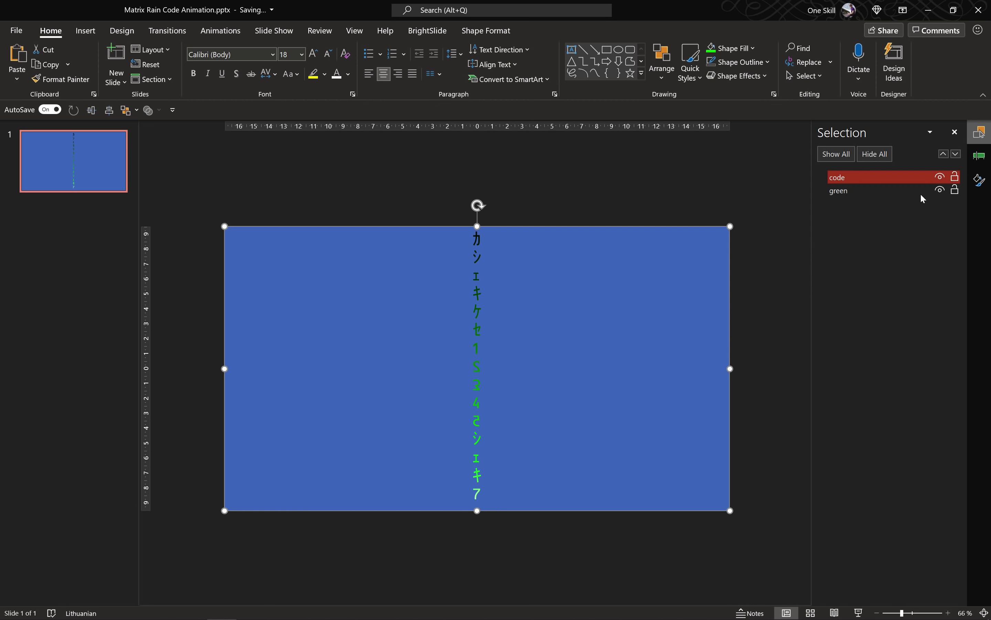
click(979, 181)
click(944, 317)
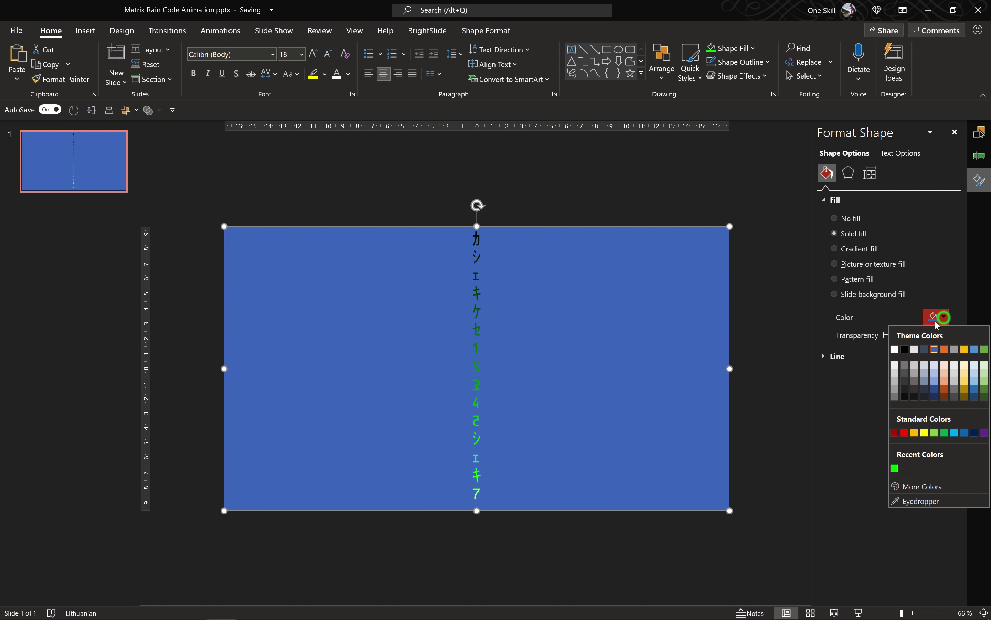
click(905, 350)
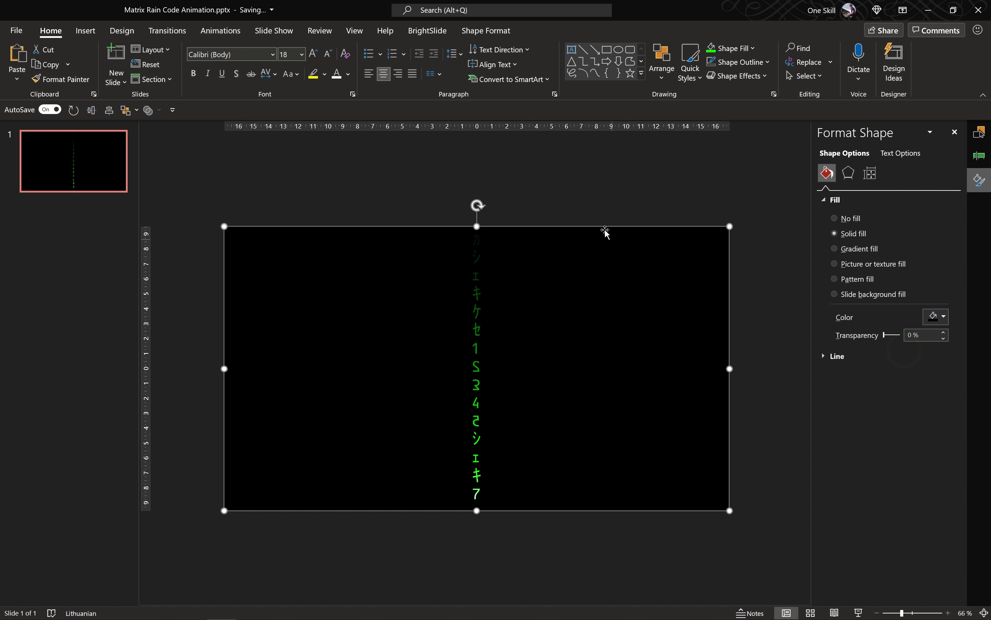
click(599, 189)
click(978, 132)
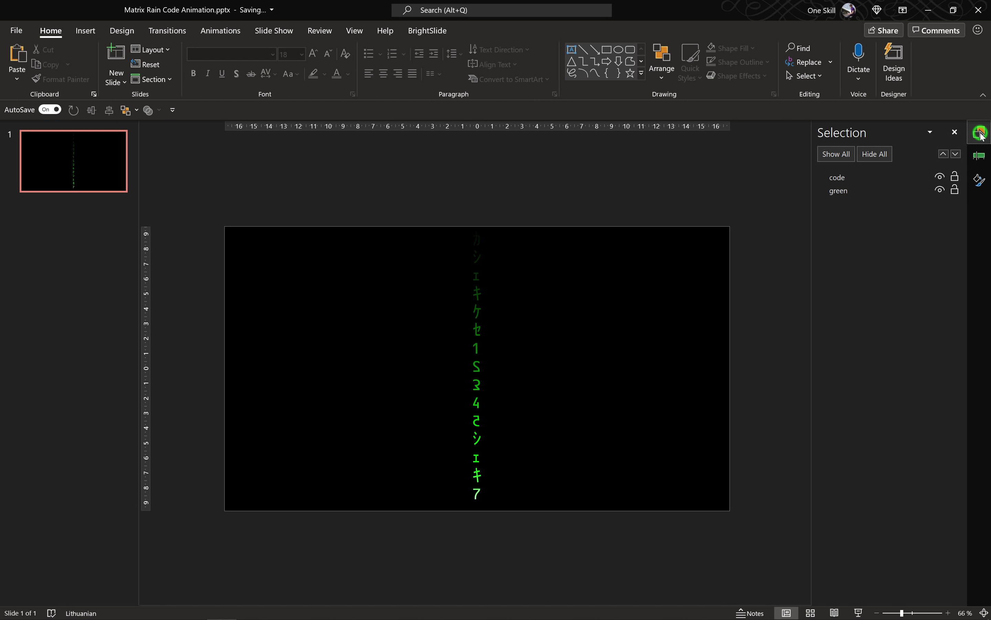
click(853, 191)
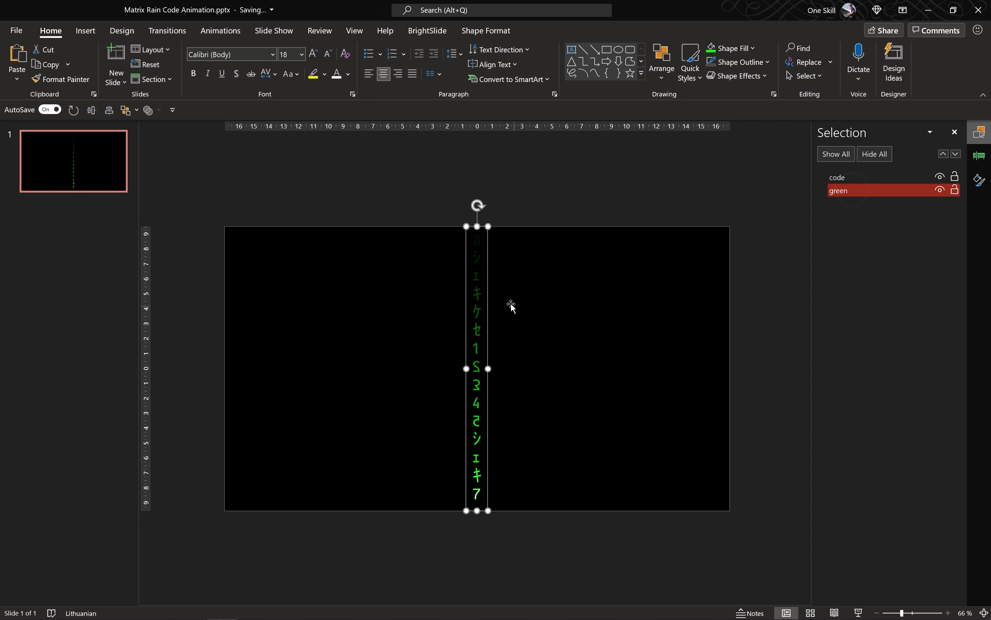
Step: Drag the green gradient bar straight down until its top meets the slide's bottom edge
drag(488, 278, 495, 529)
scroll(519, 472, down, 2)
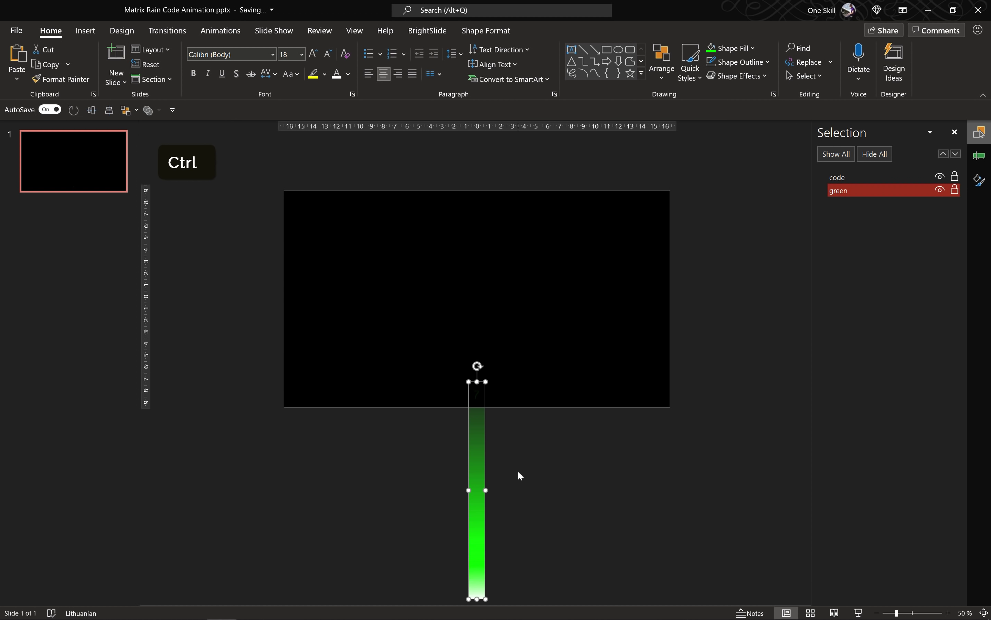
drag(485, 419, 488, 451)
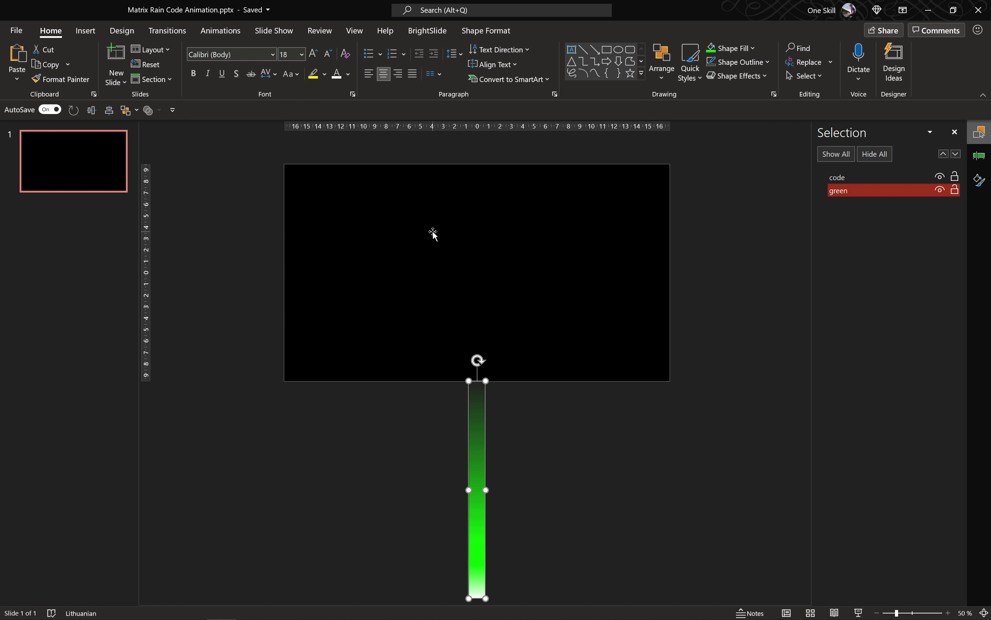
Step: Give the green bar a 3-second Fly In from Top and preview it from the Animation Pane
click(227, 30)
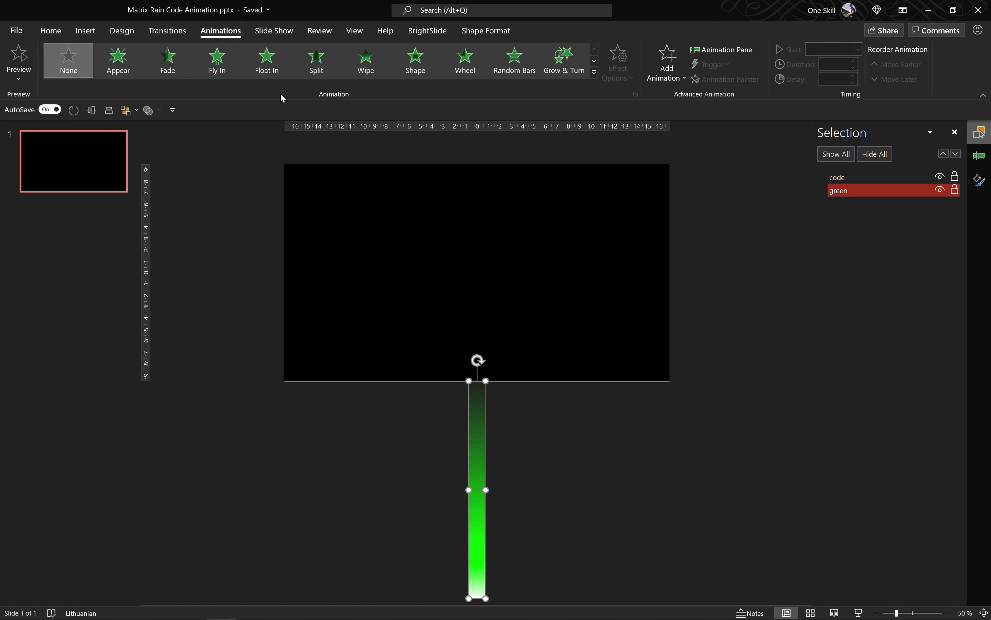
click(217, 60)
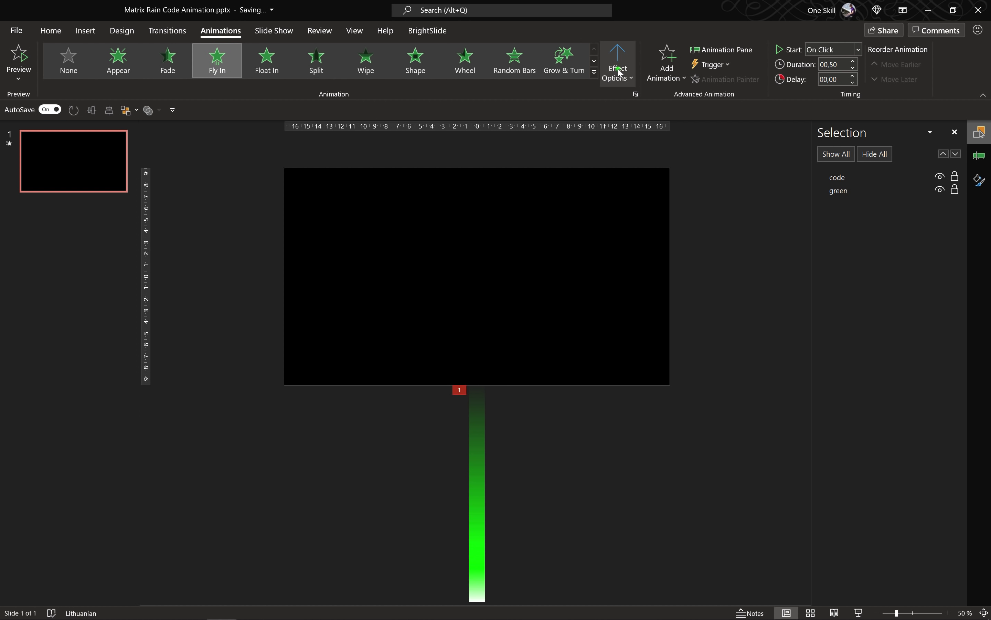
click(619, 65)
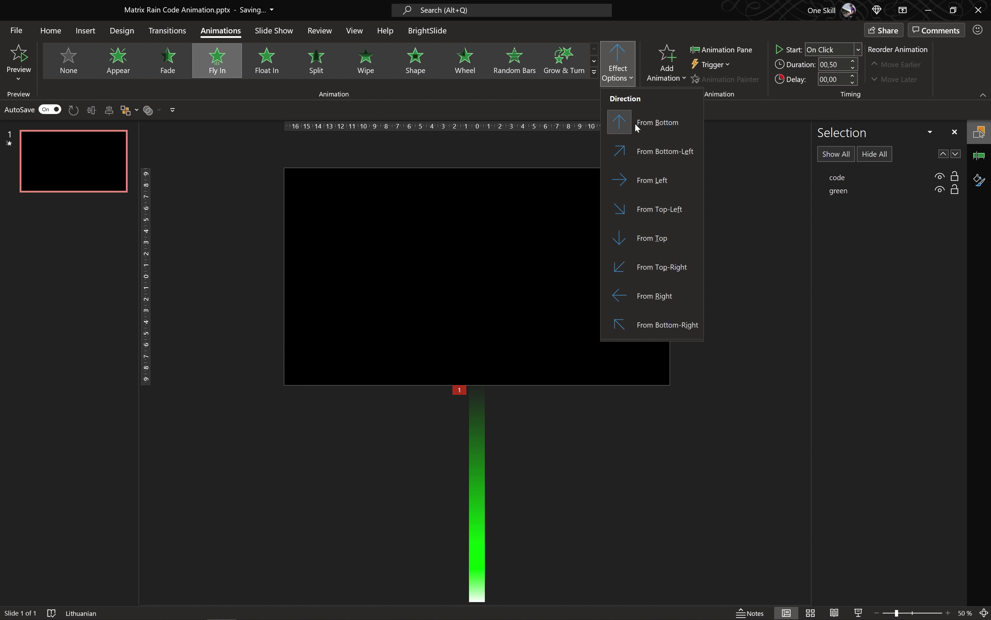
click(658, 238)
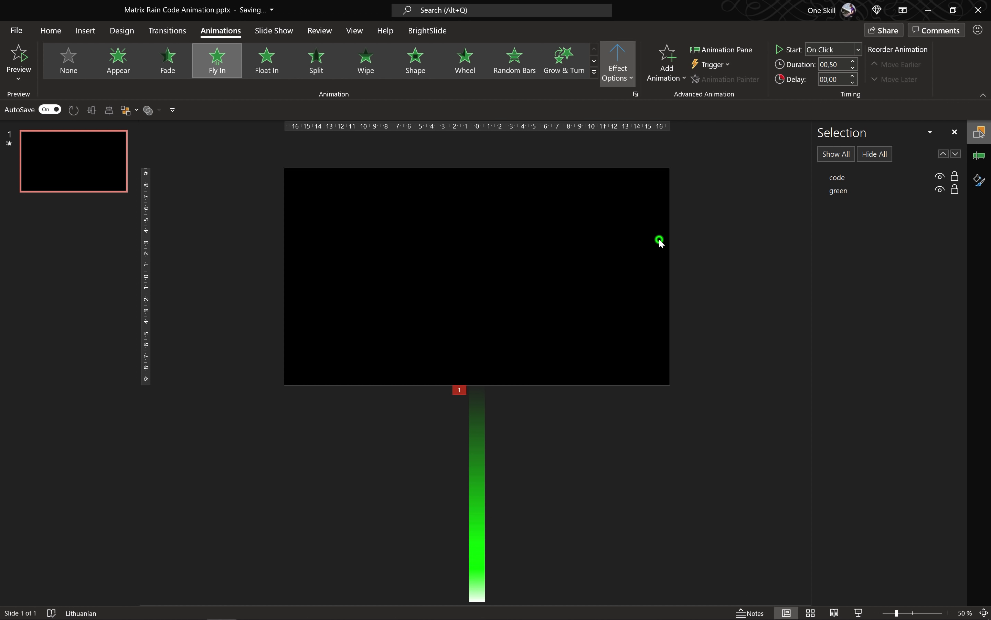
click(836, 65)
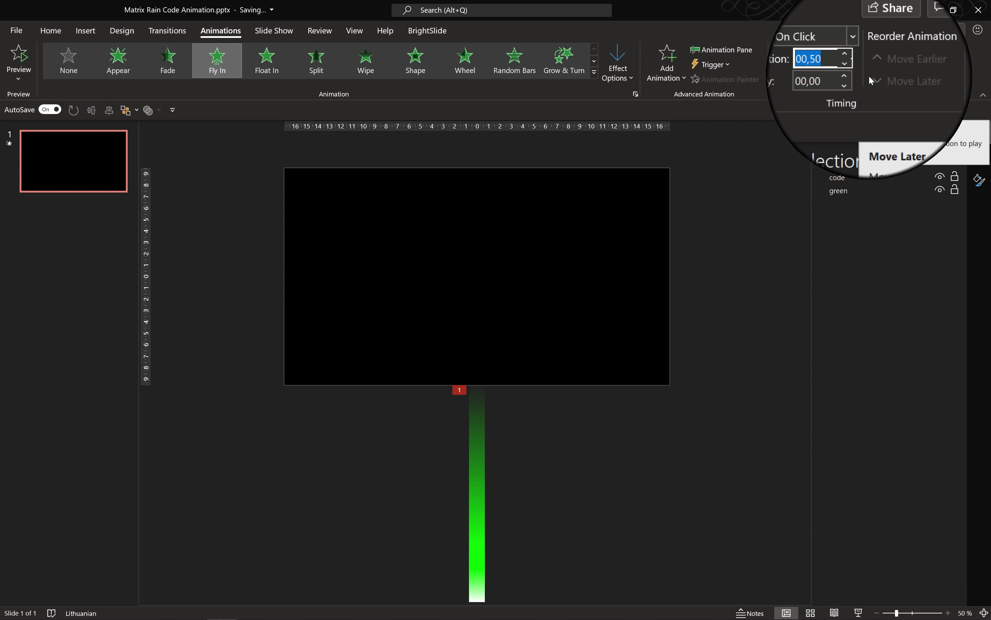
text(3)
key(Return)
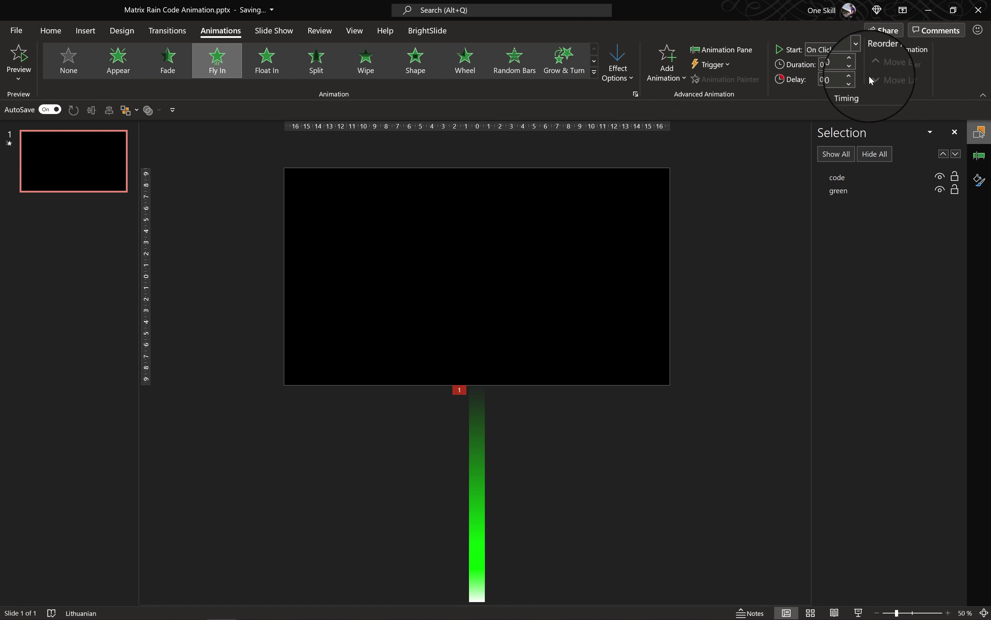
click(980, 156)
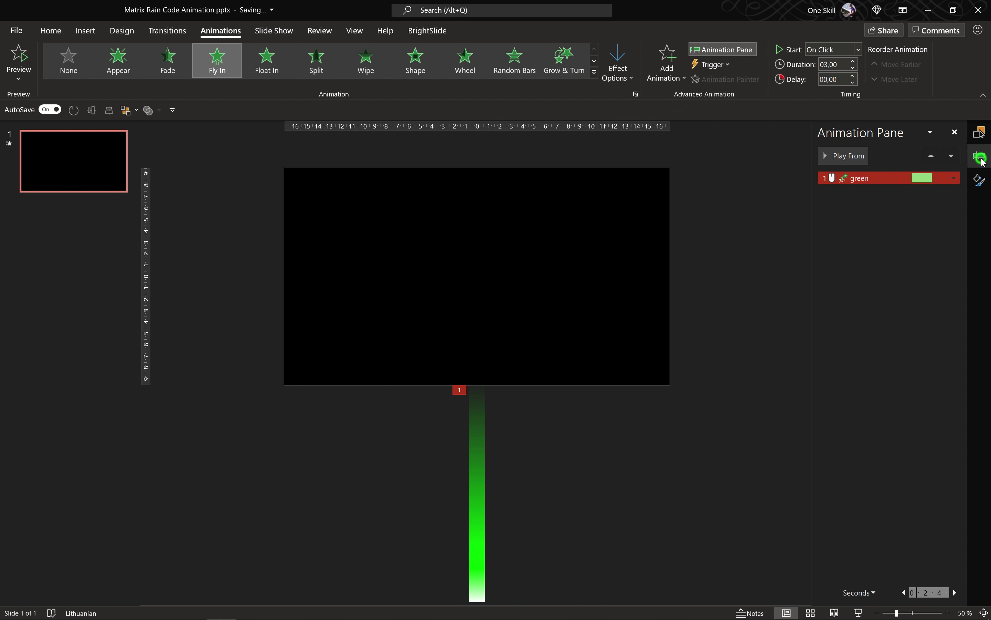
click(854, 159)
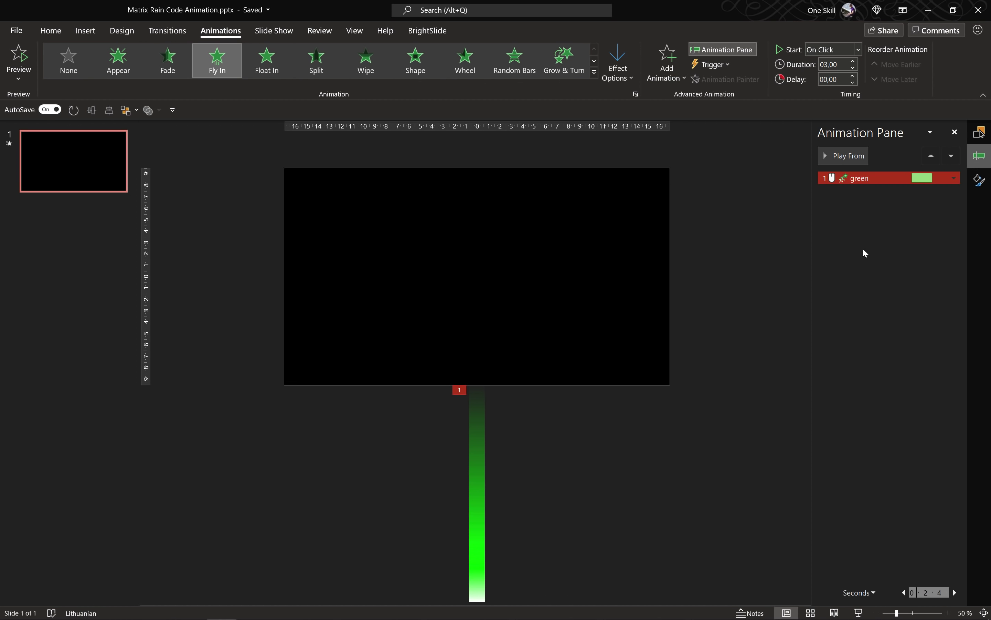
Step: Set the green bar's Fly In to repeat Until End of Slide in its Timing settings
right_click(855, 180)
click(884, 233)
click(279, 194)
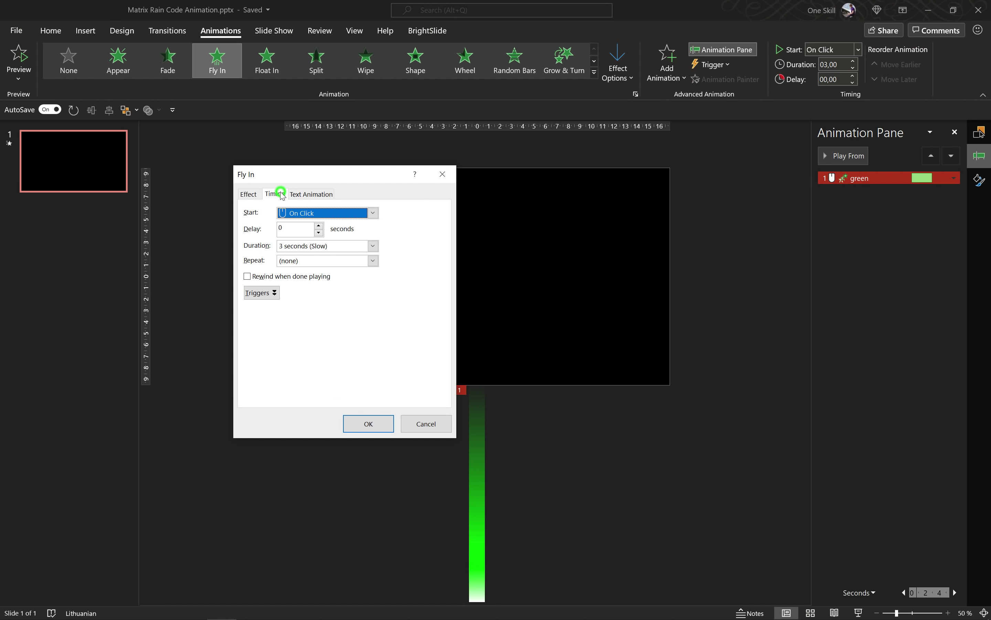
click(373, 260)
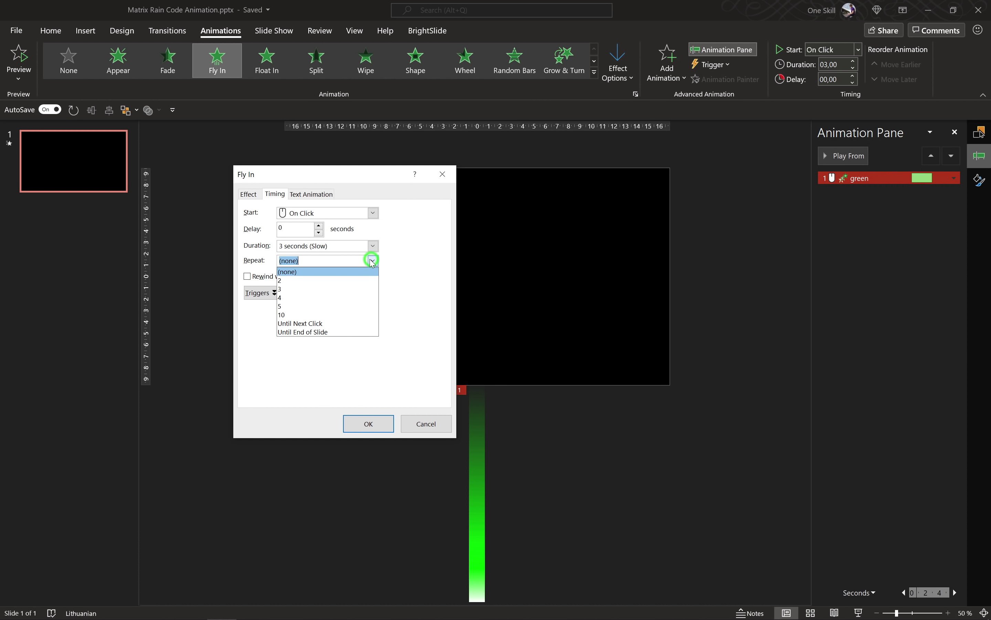
click(319, 334)
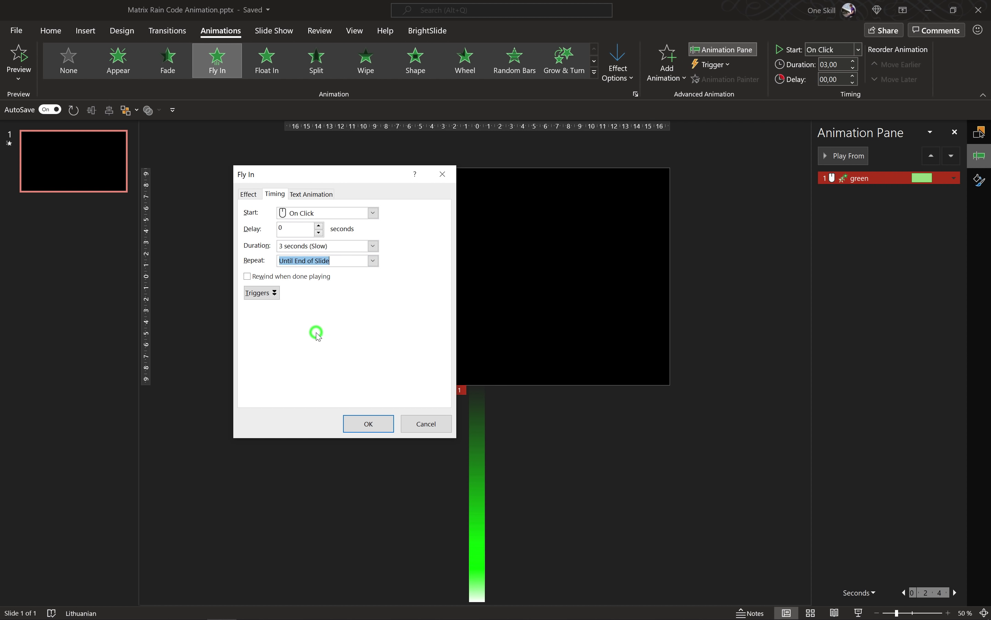
click(359, 424)
Step: Make the animation start With Previous and widen the Animation Pane timeline
click(858, 50)
click(836, 81)
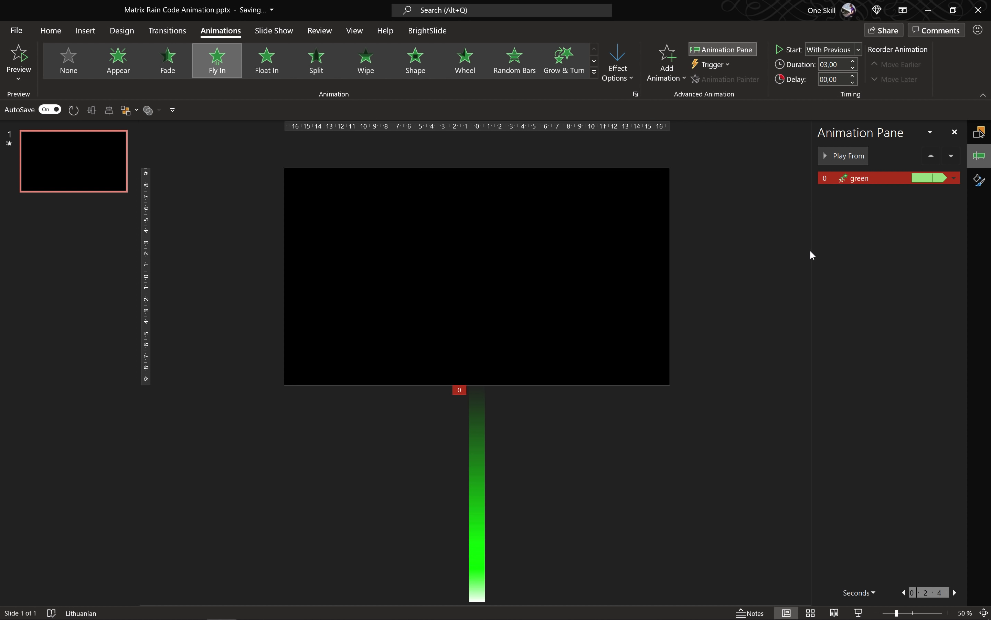
drag(812, 251, 681, 256)
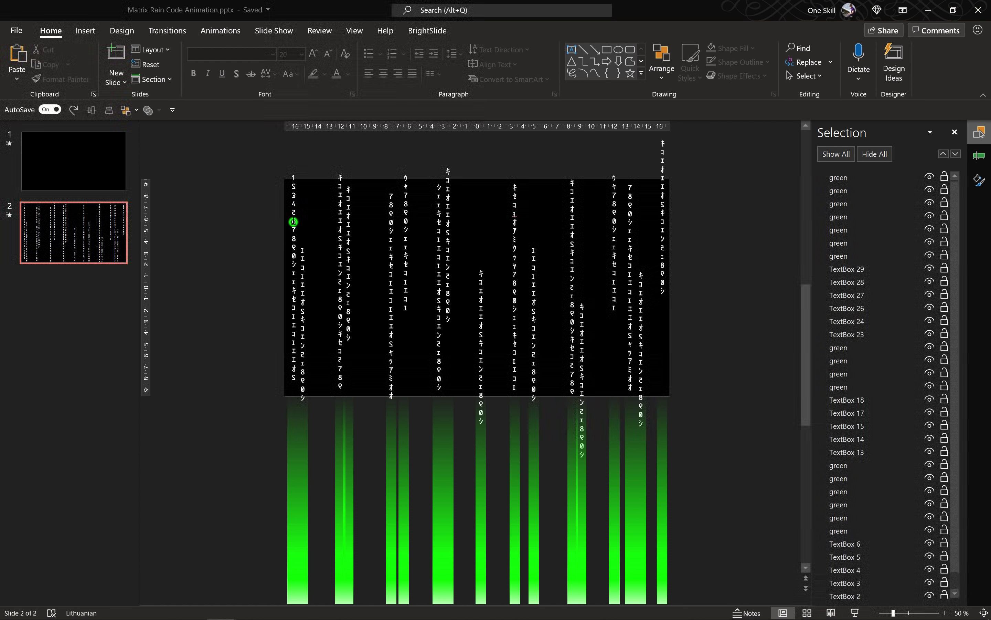
Step: On slide 2, check the code text columns and green bars, then marquee-select all code columns
click(302, 259)
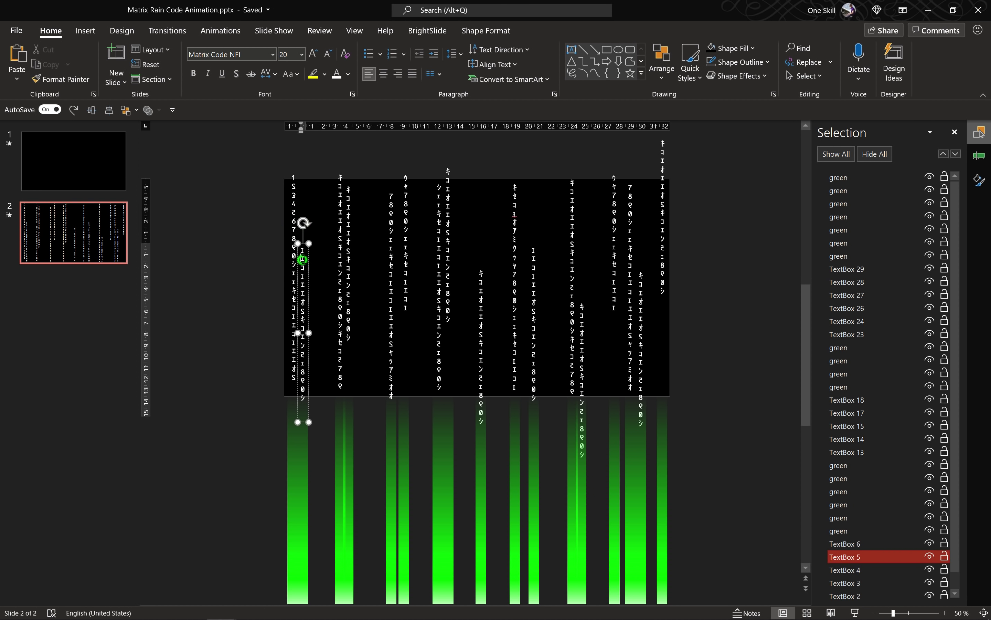
click(339, 210)
click(390, 230)
click(390, 232)
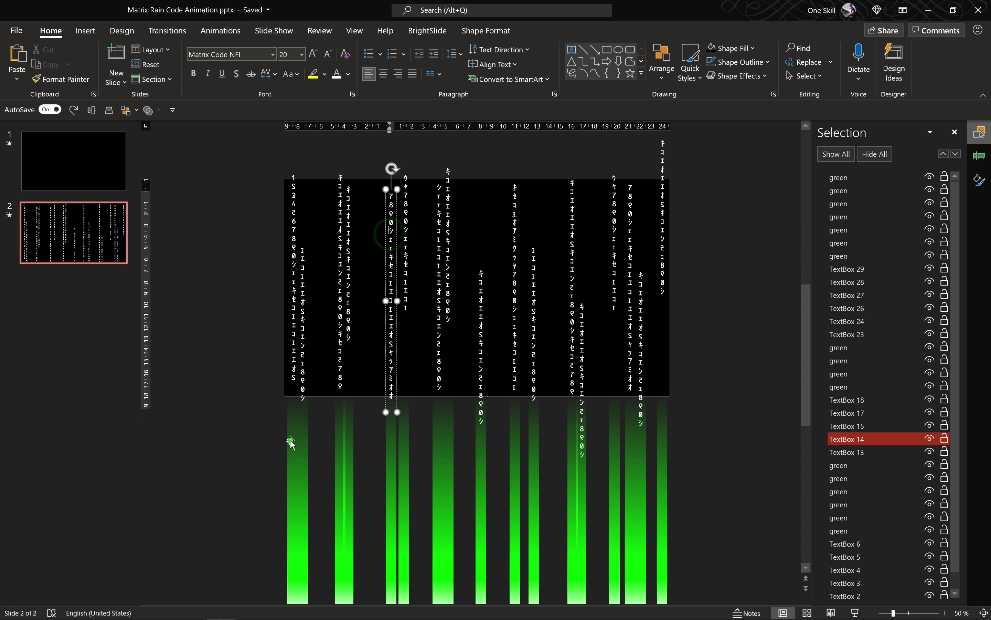
click(291, 442)
click(305, 434)
click(481, 448)
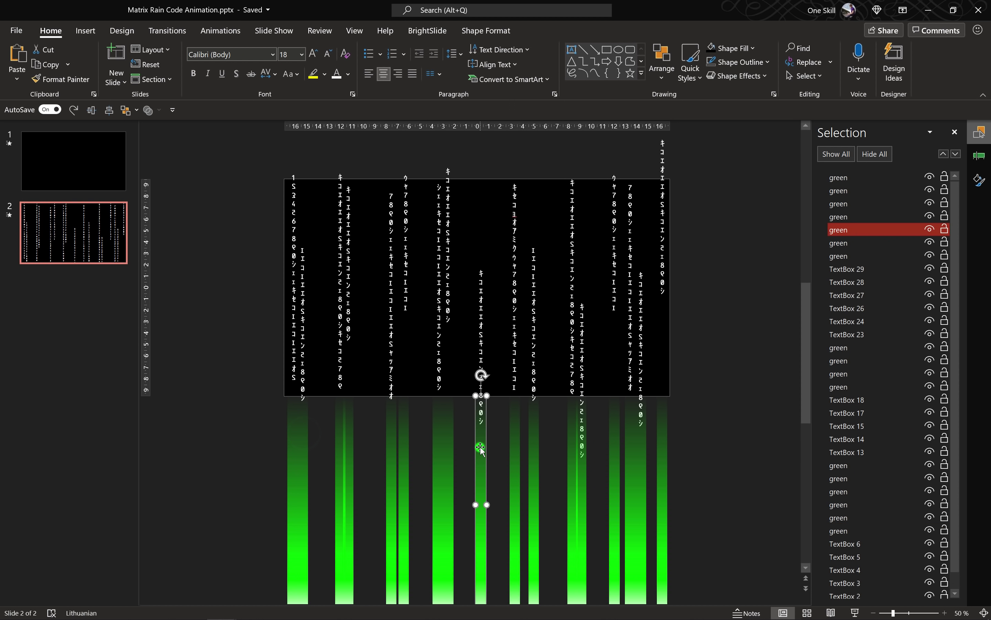
click(575, 458)
click(245, 466)
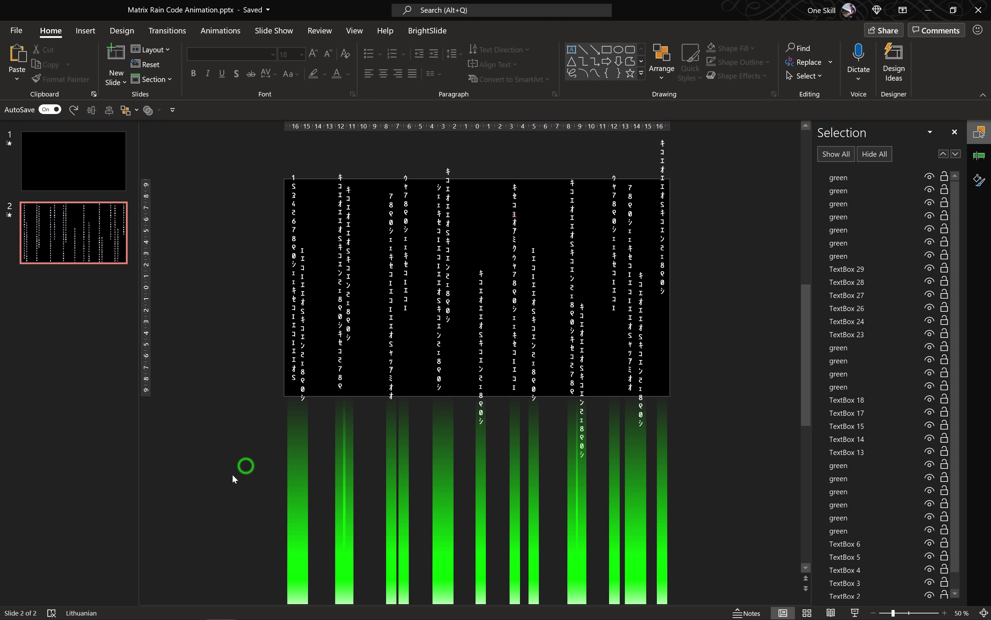
drag(215, 485, 744, 124)
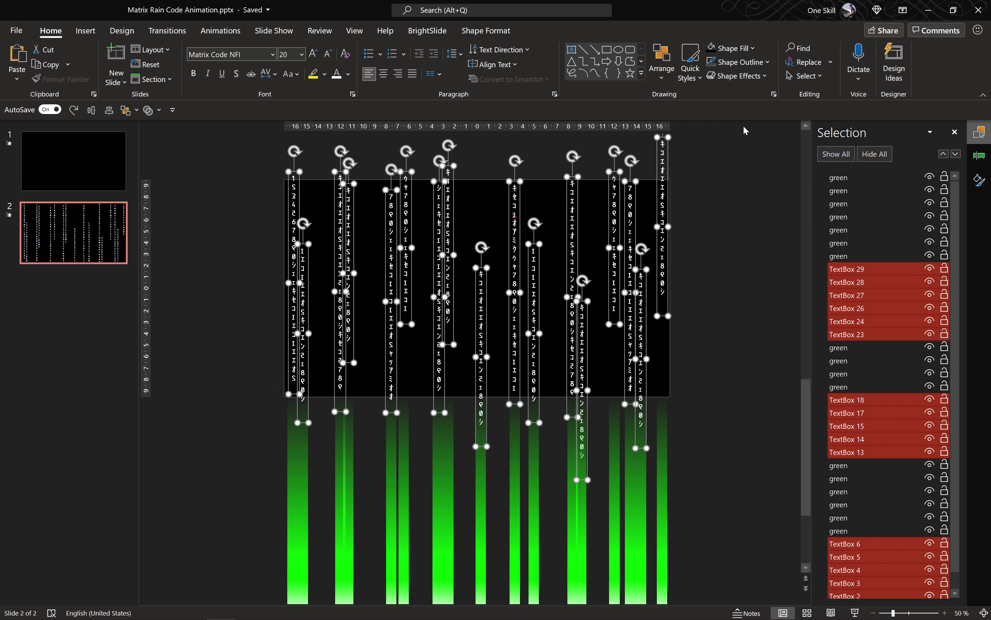
Step: Merge the selected code text columns into one shape with Union
click(496, 36)
click(135, 78)
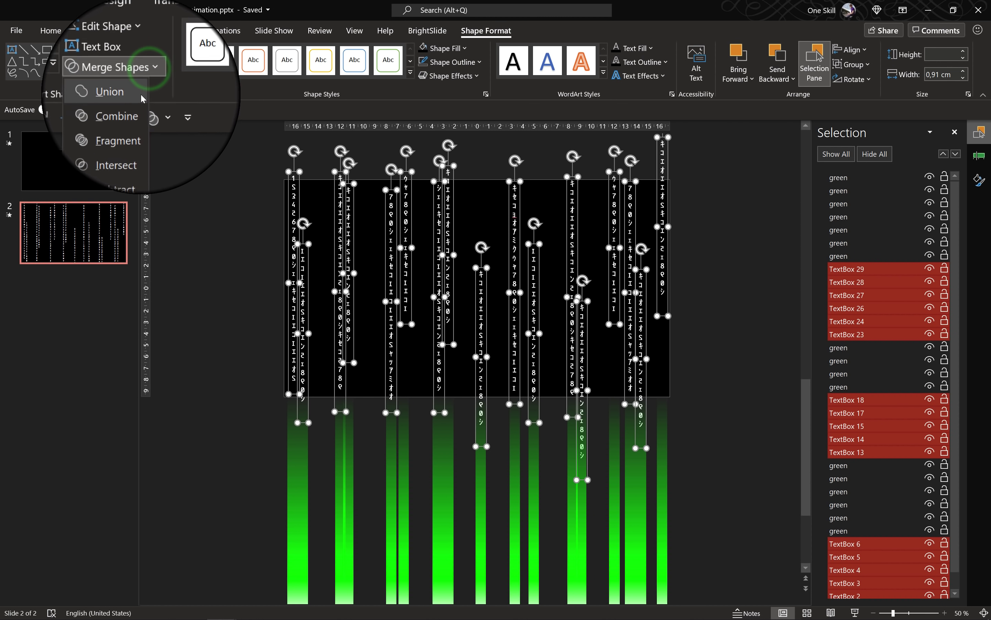
click(140, 93)
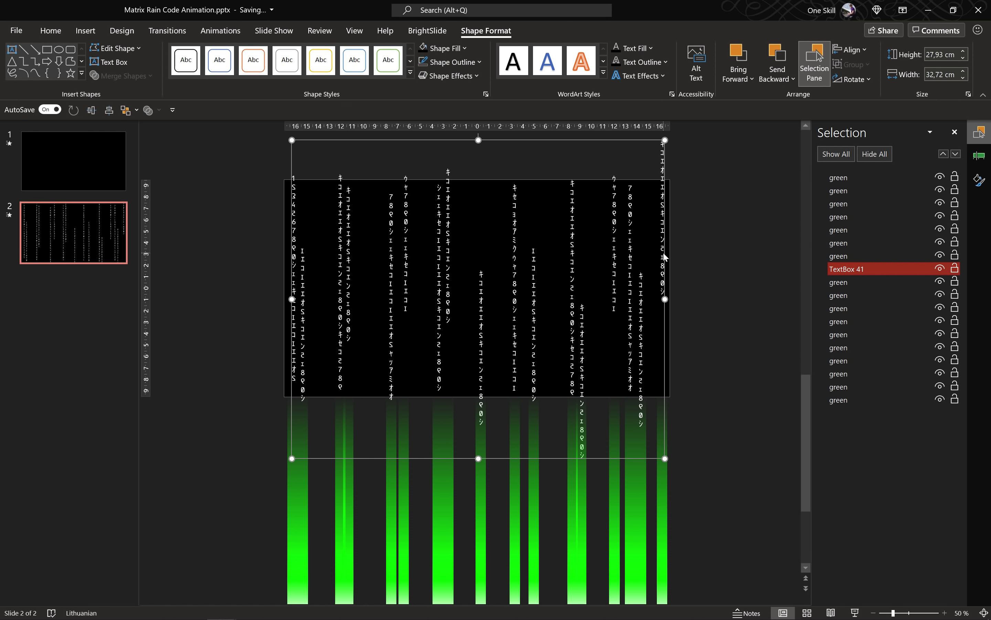
click(717, 219)
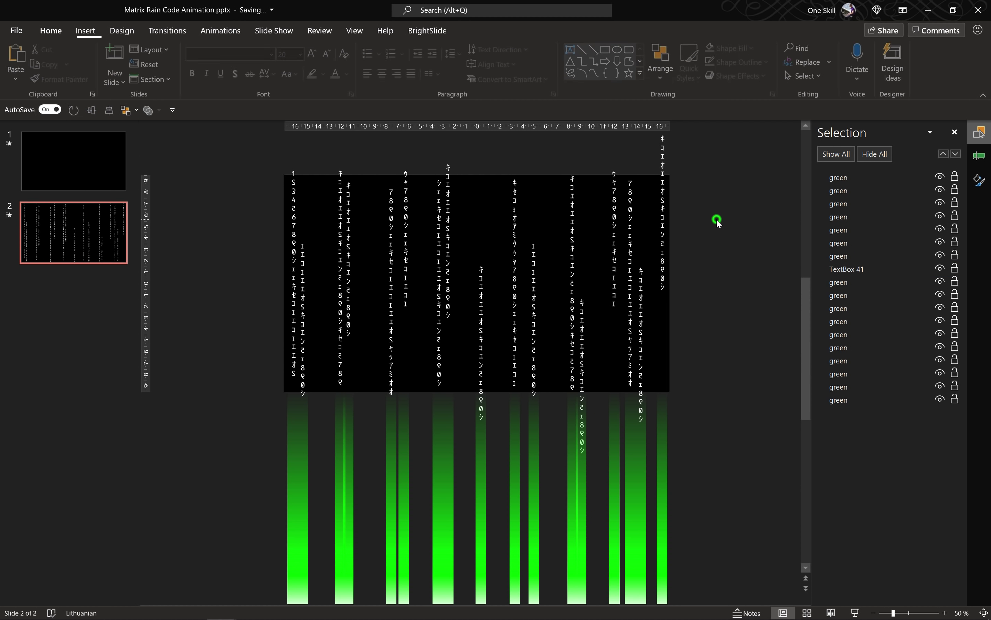
Step: Draw a rectangle covering the whole slide and keep the merged code shape above it
click(91, 33)
click(195, 62)
click(227, 112)
drag(305, 182, 670, 392)
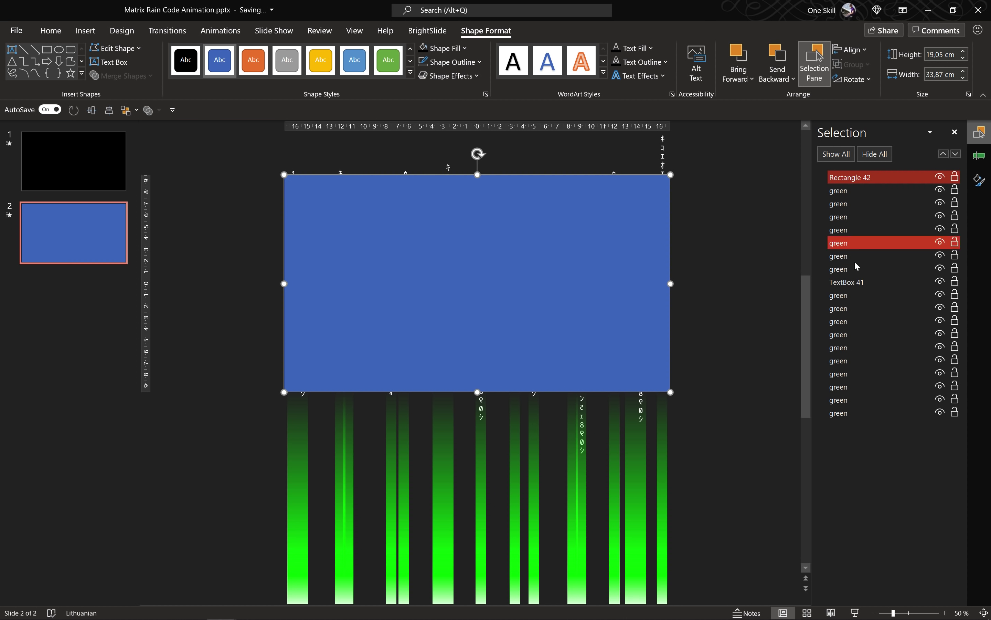
drag(845, 282, 851, 180)
Step: Subtract the merged code shape from the rectangle to cut out the code
click(761, 201)
click(850, 191)
ctrl+click(852, 178)
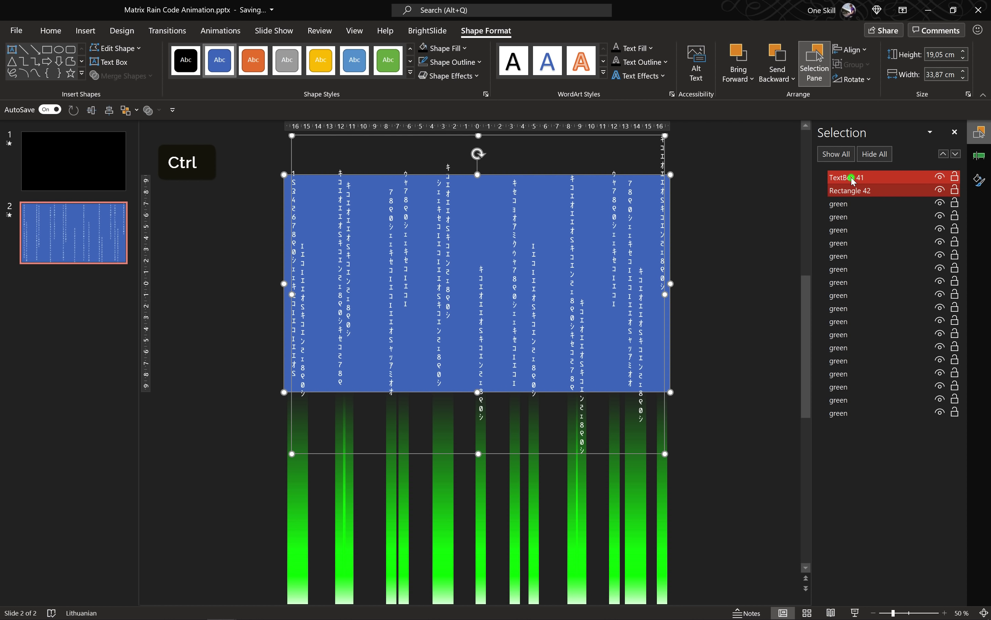
click(149, 77)
click(128, 159)
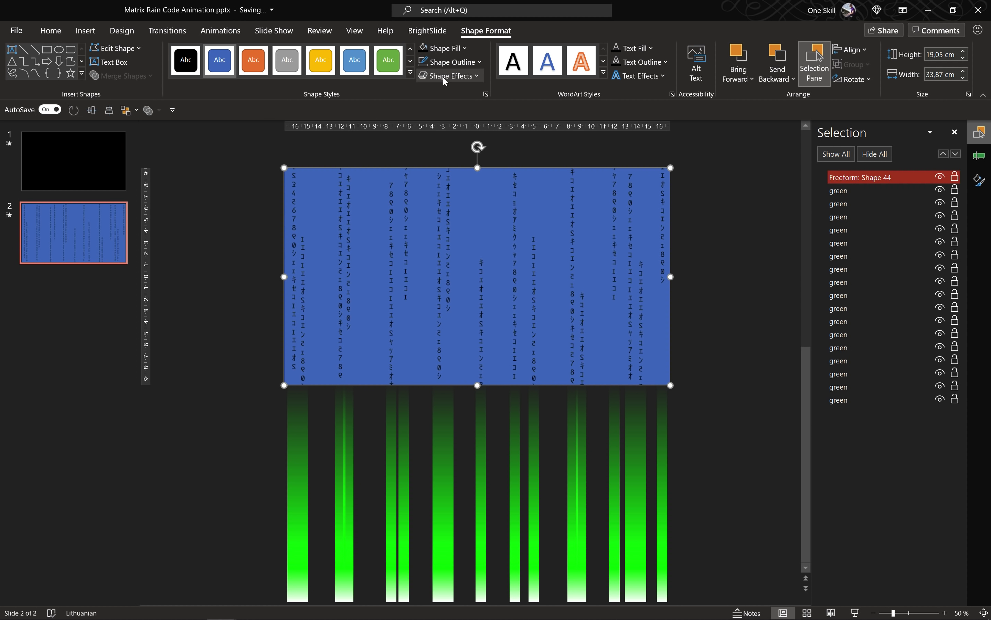
Step: Give the cut-out shape a black fill and no outline
click(459, 48)
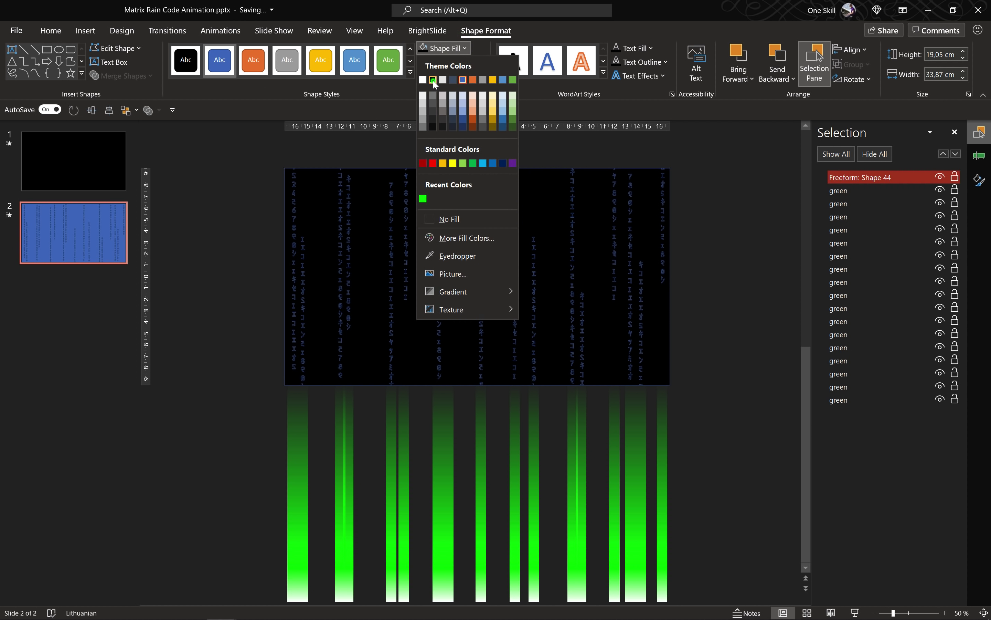
click(433, 80)
click(470, 62)
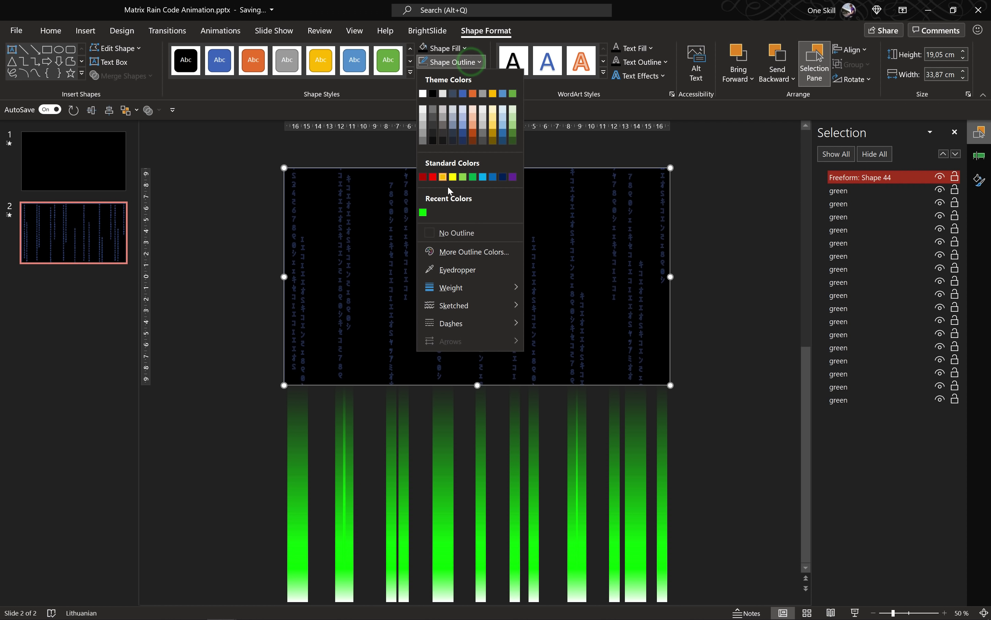
click(455, 234)
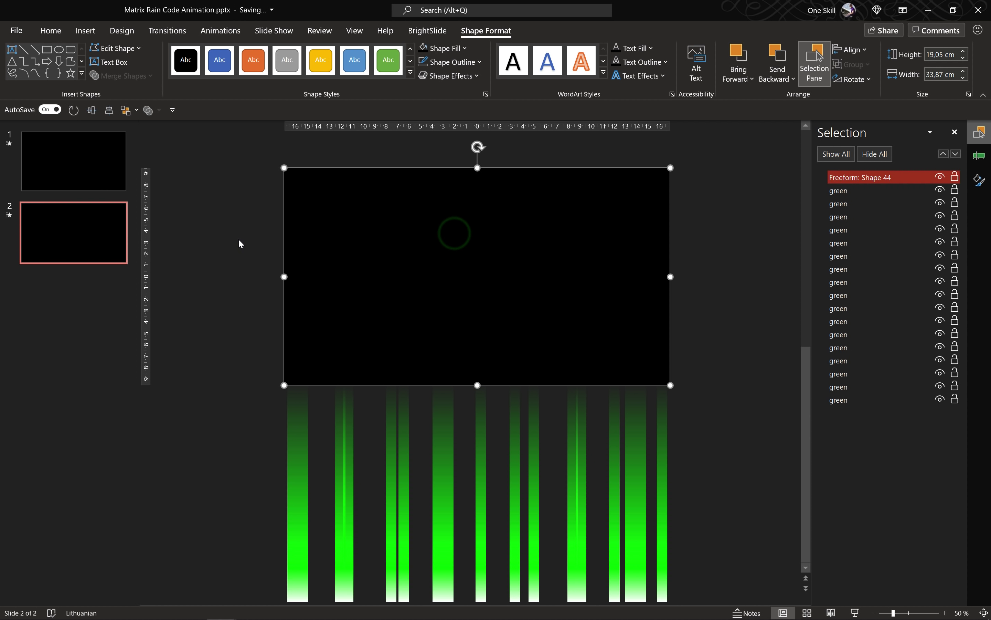
Step: Rename the shape to "code" in the Selection Pane and show the Animation Pane
double_click(875, 177)
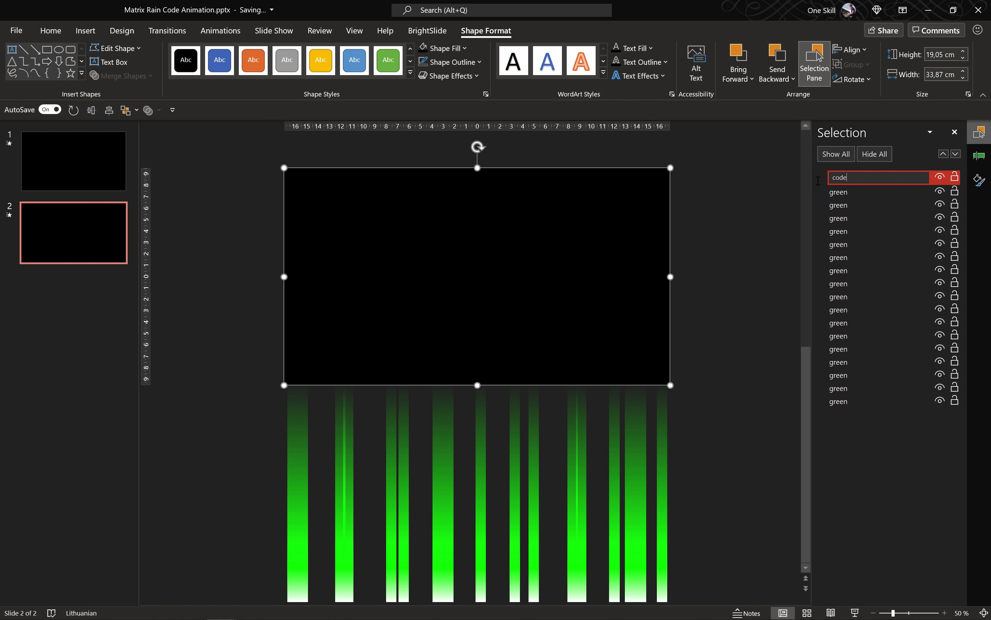
key(Return)
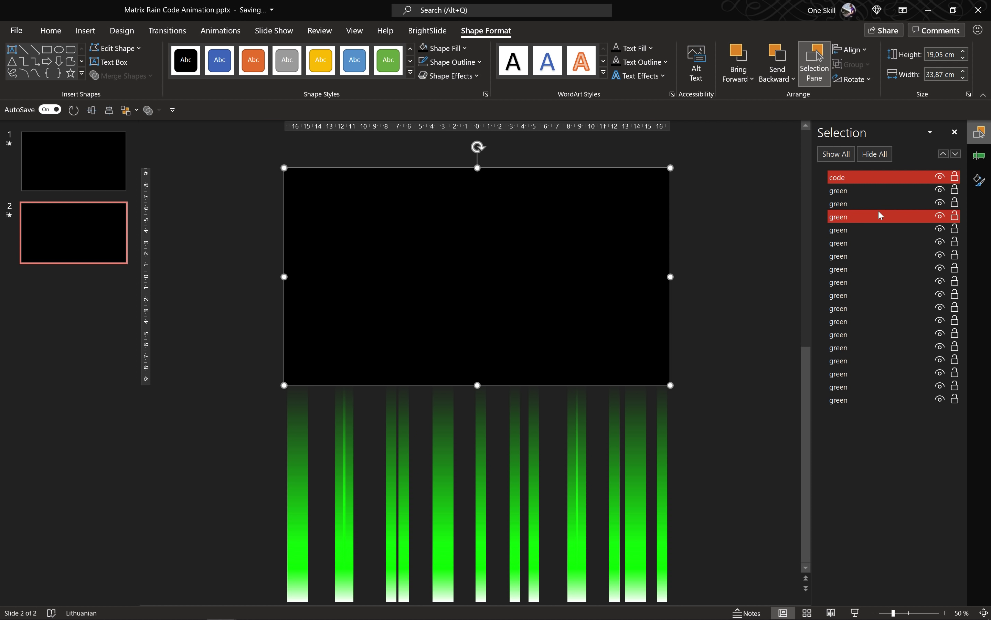
click(978, 156)
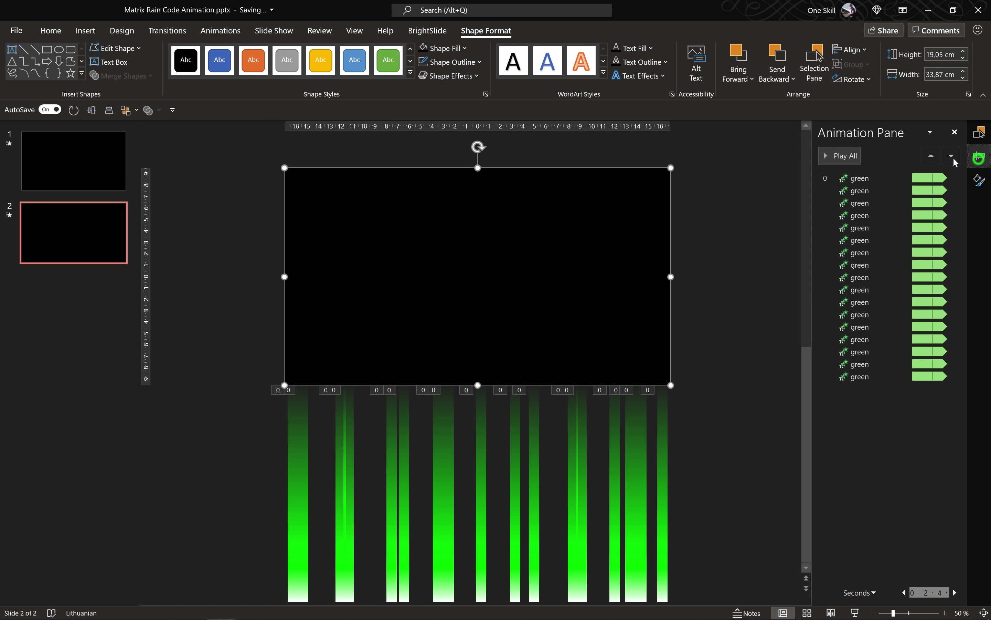
Step: Preview all animations, widen the Animation Pane timeline and fit the slide to the window
click(846, 157)
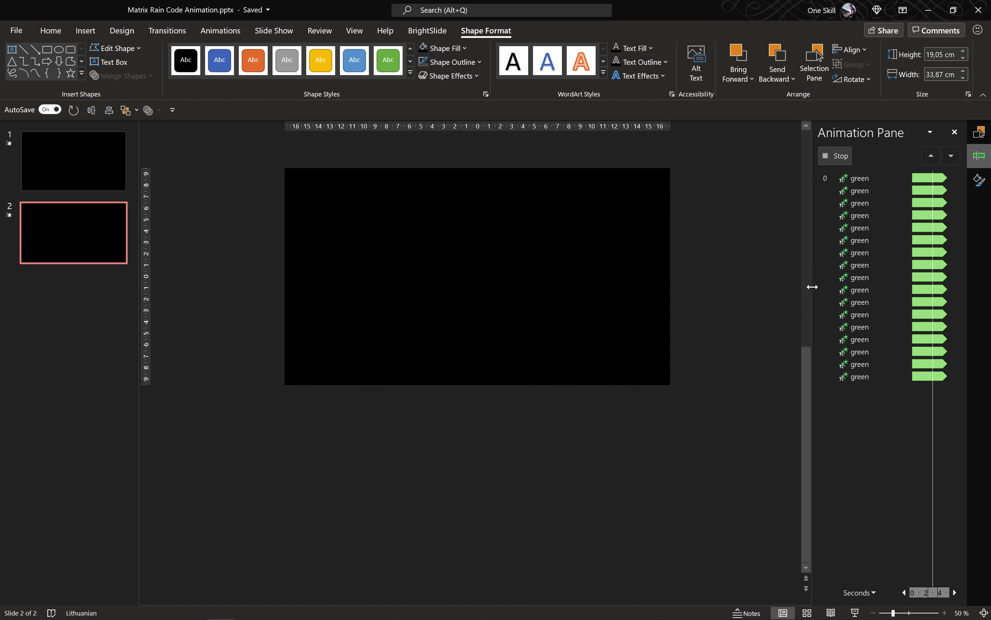
drag(812, 282, 626, 272)
click(984, 612)
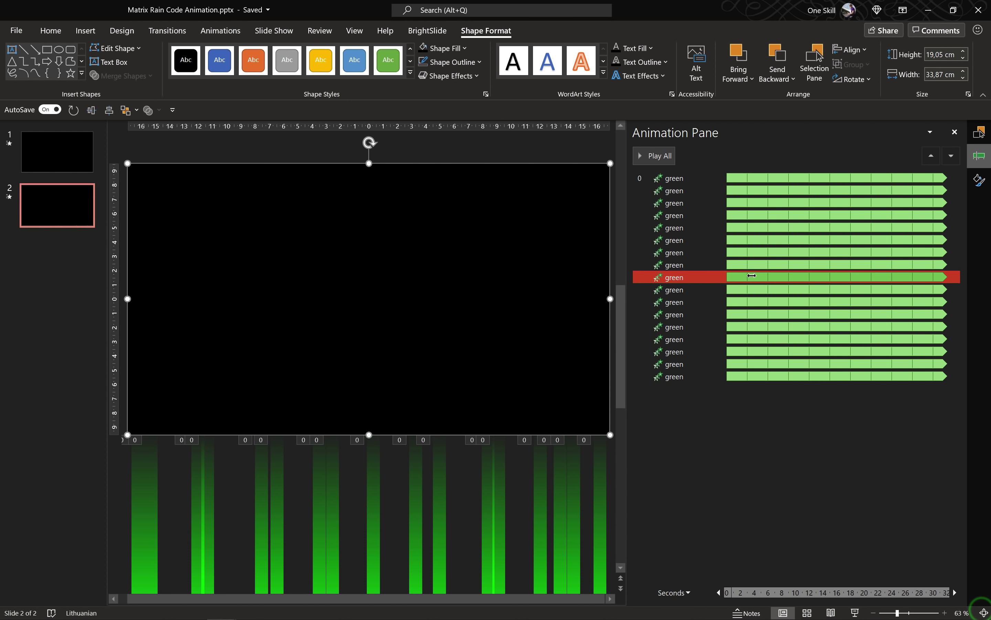
Step: Drag the green bar animations to staggered start delays, like 1.3 s and 0.8 s, then run the slideshow
click(729, 192)
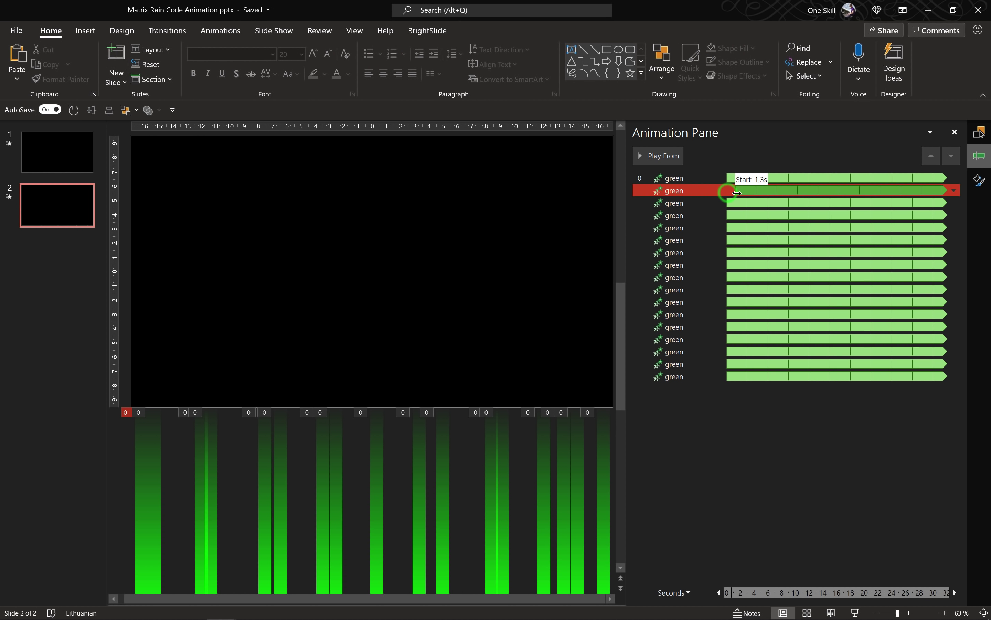
ctrl+click(729, 204)
drag(728, 205, 736, 241)
mouse_move(729, 253)
mouse_down()
mouse_move(743, 254)
mouse_move(734, 265)
mouse_up()
drag(727, 277, 729, 315)
drag(728, 327, 747, 339)
click(731, 351)
click(731, 352)
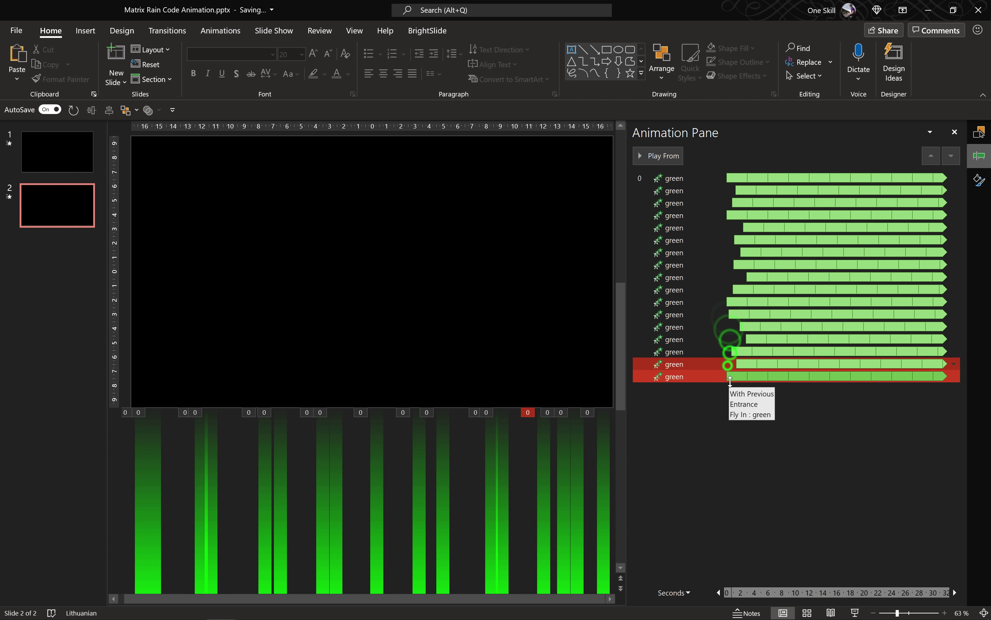